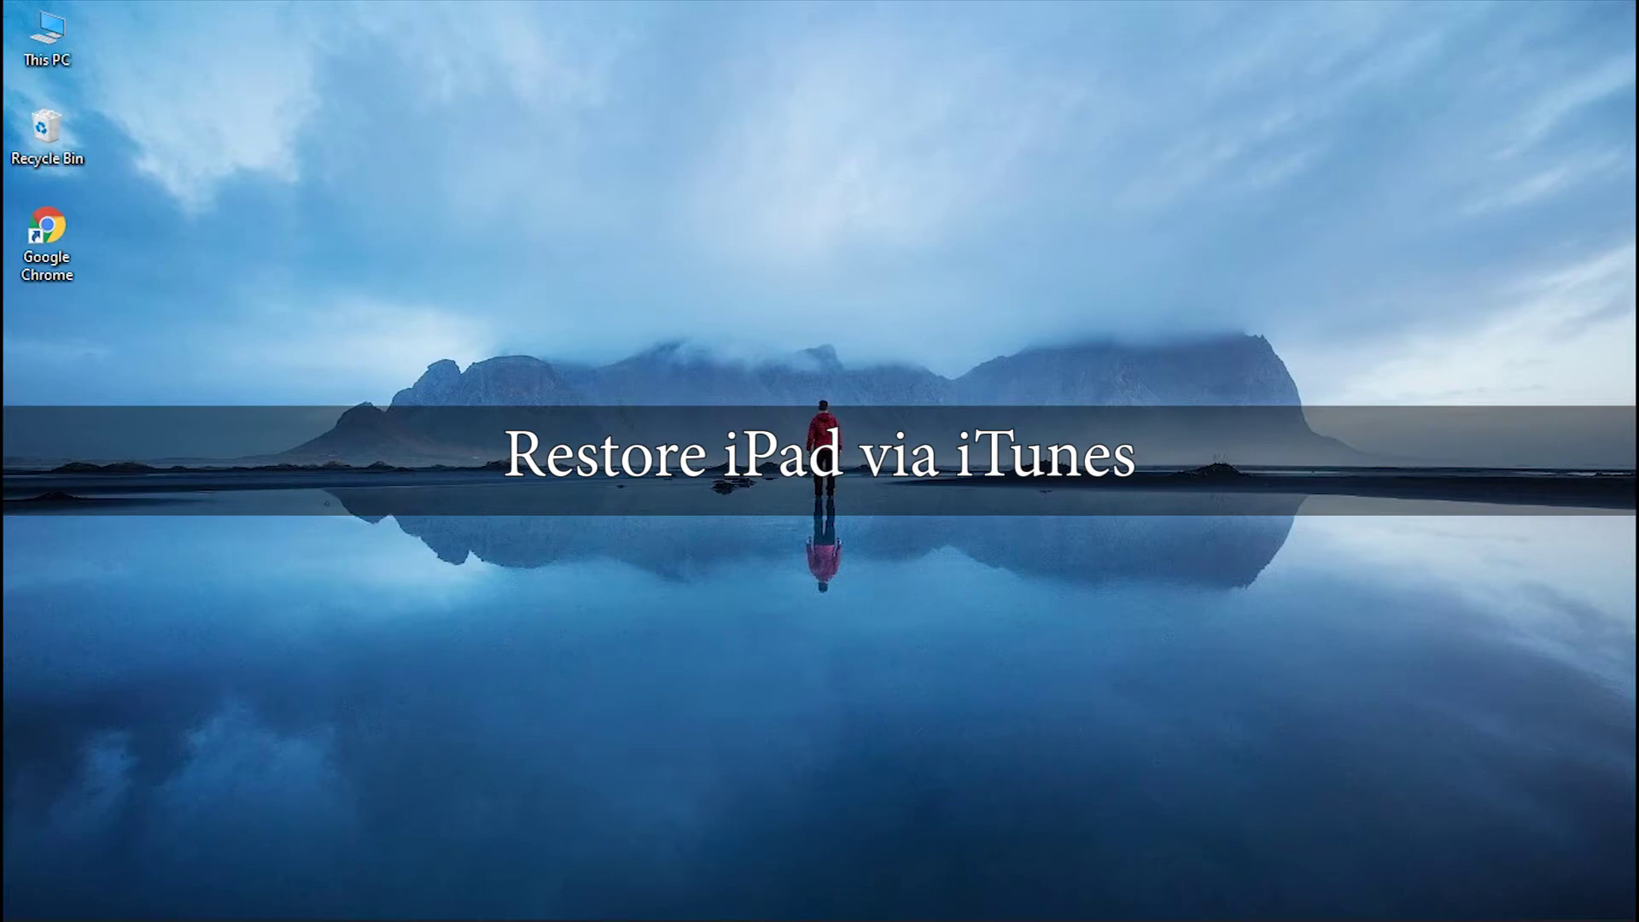
Launch iTunes from Windows Search so it shows the iPad Air 2 needing update or restore.
click(24, 892)
text(iT)
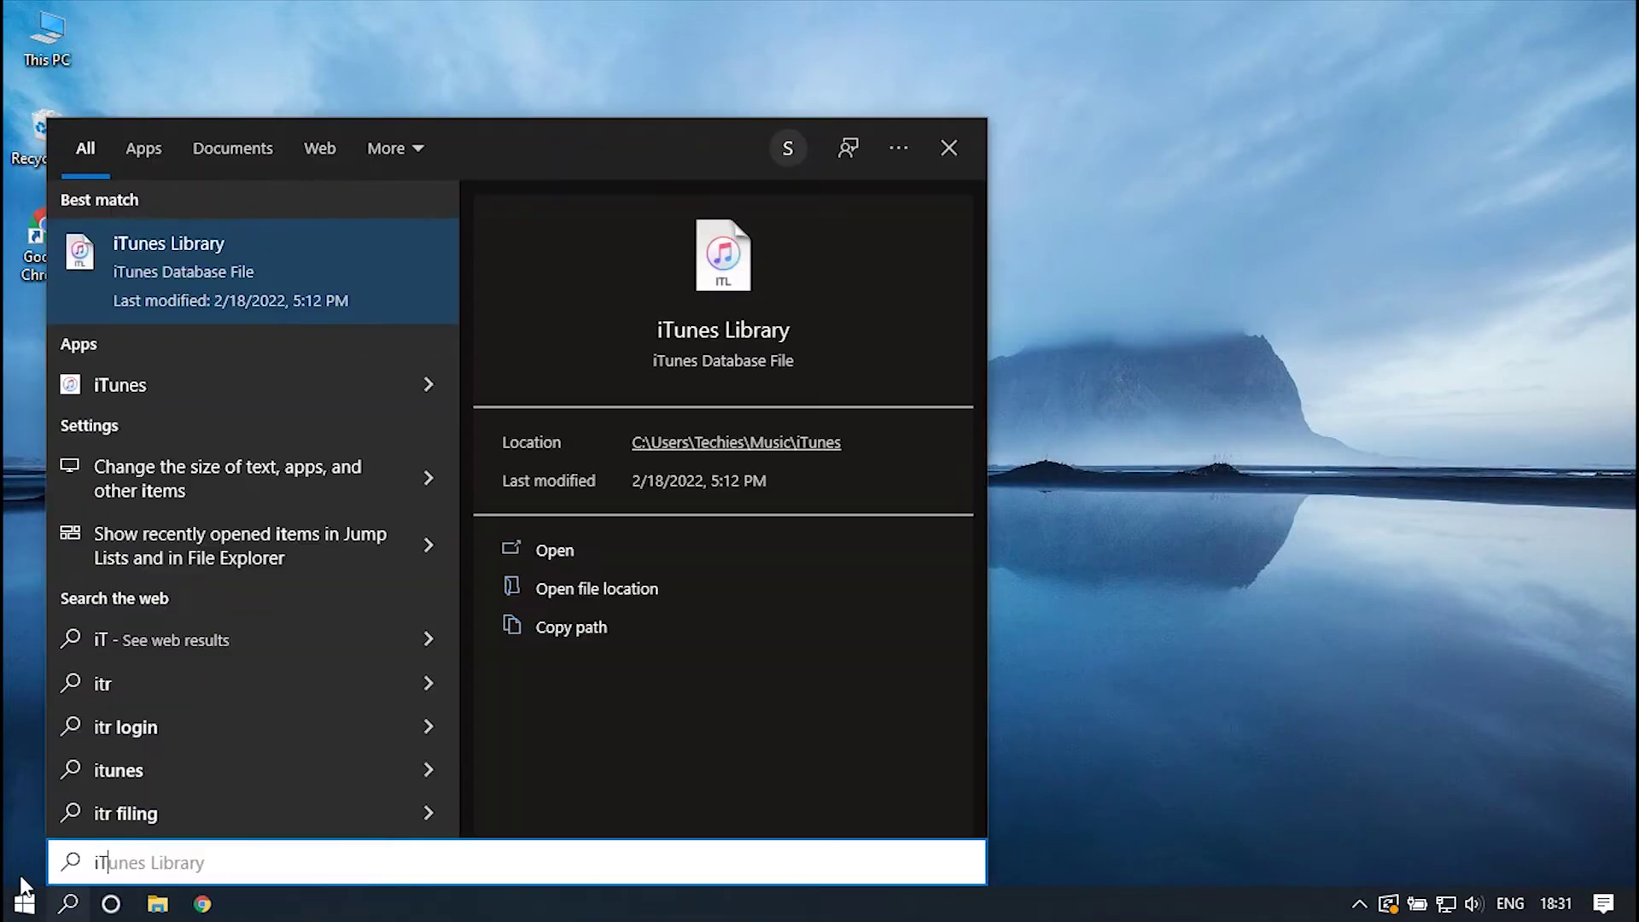
text(unes)
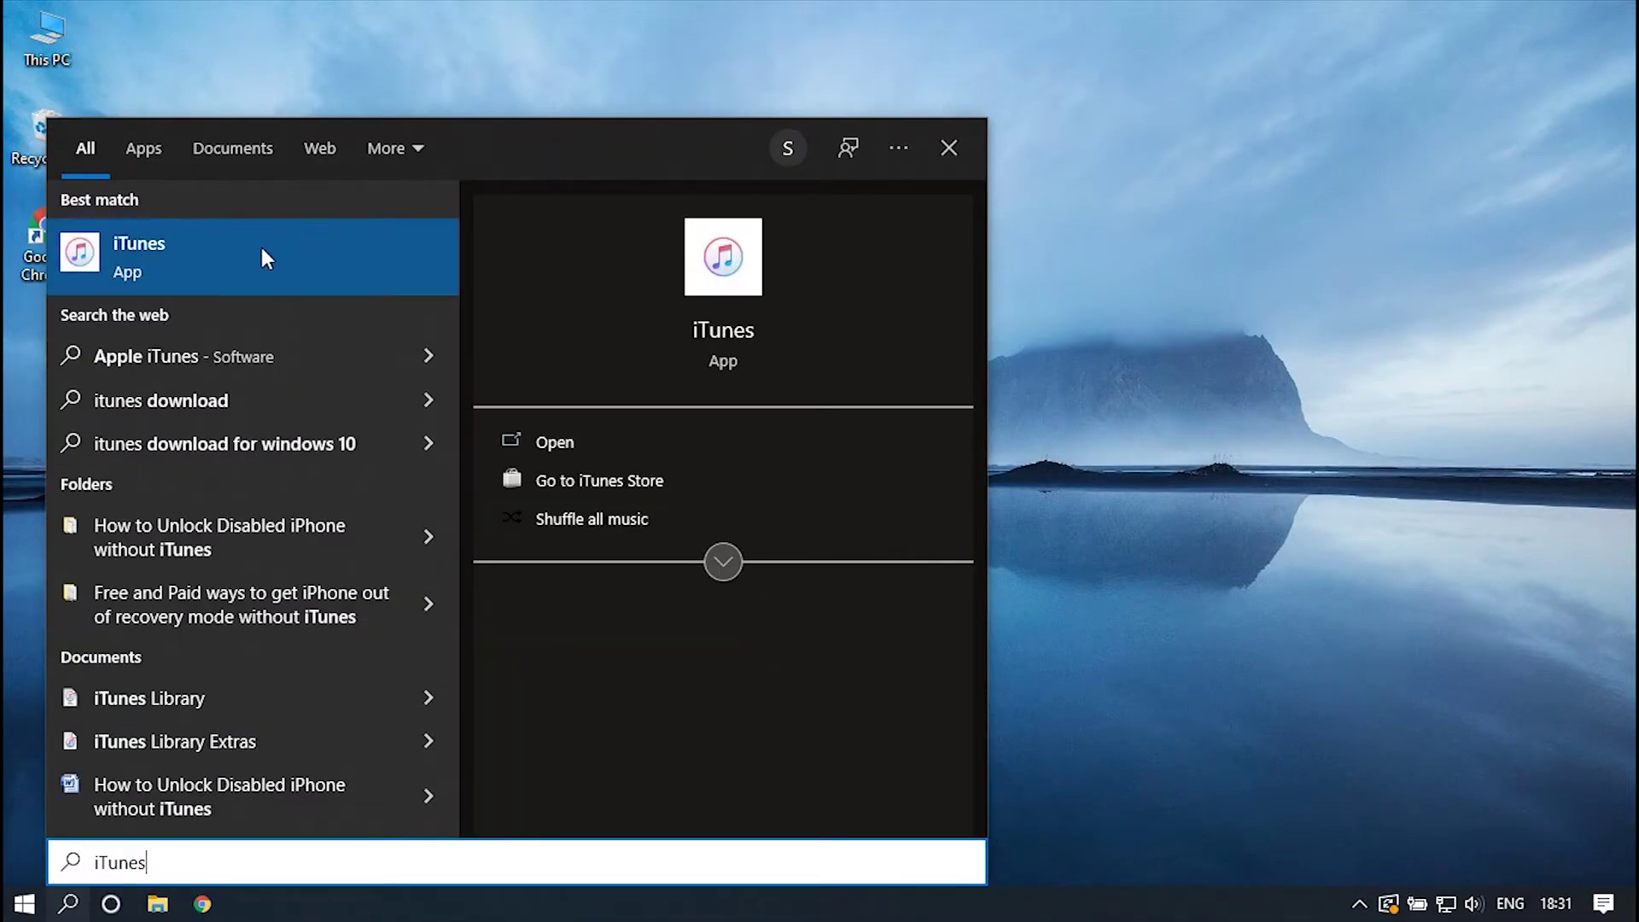
click(519, 439)
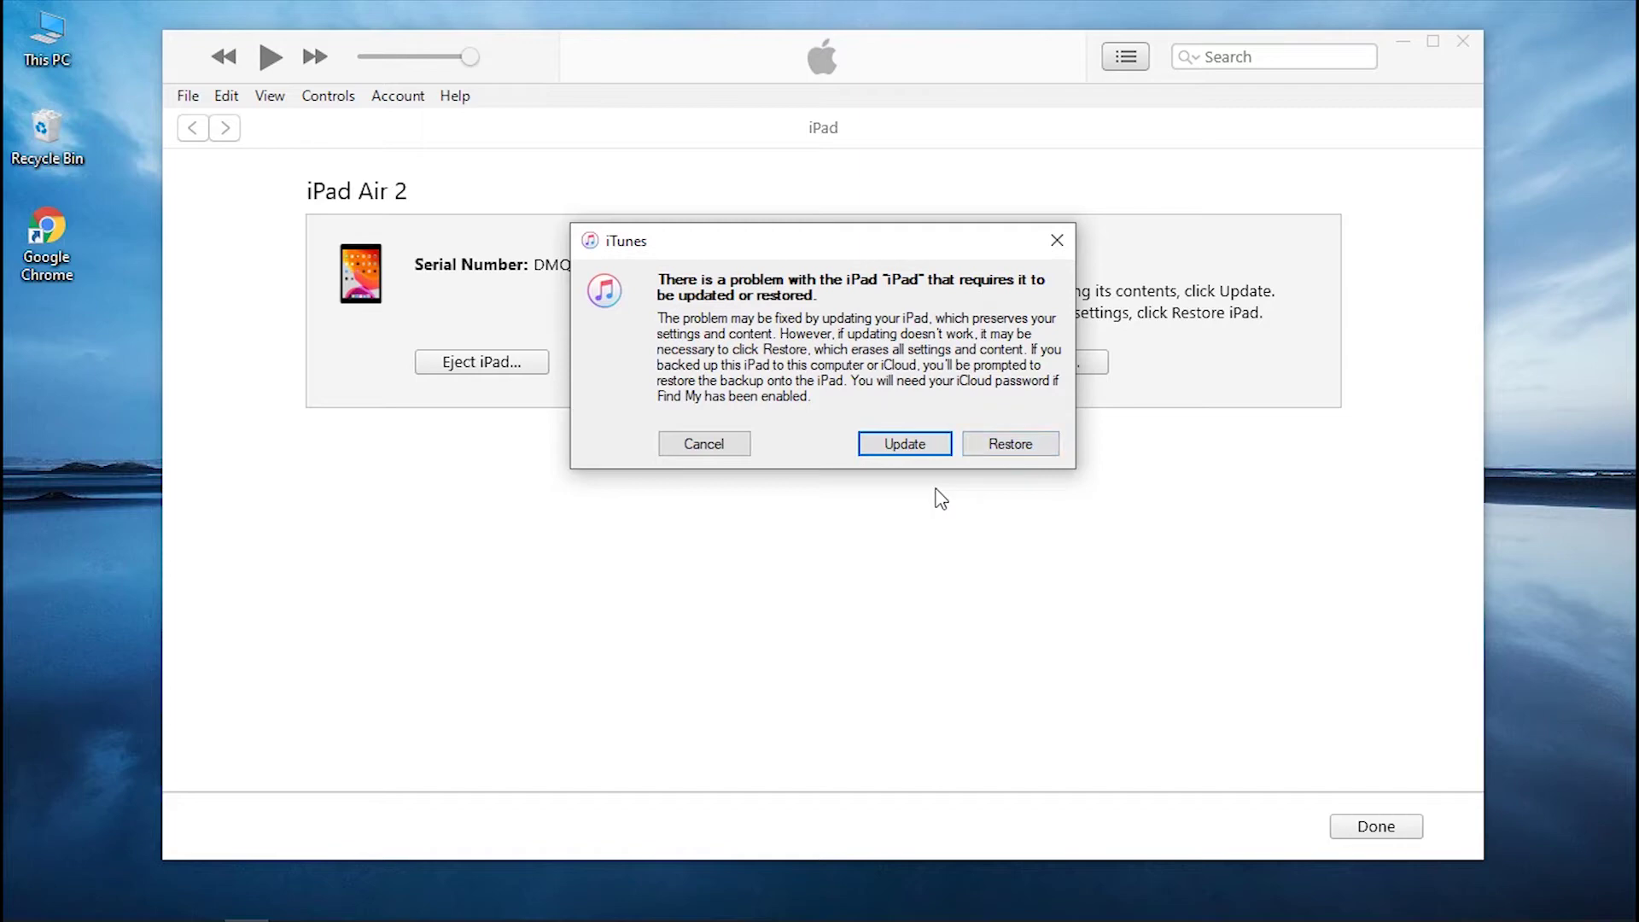
Restore and update the iPad Air 2, accept the licence, and check the software download.
click(1012, 444)
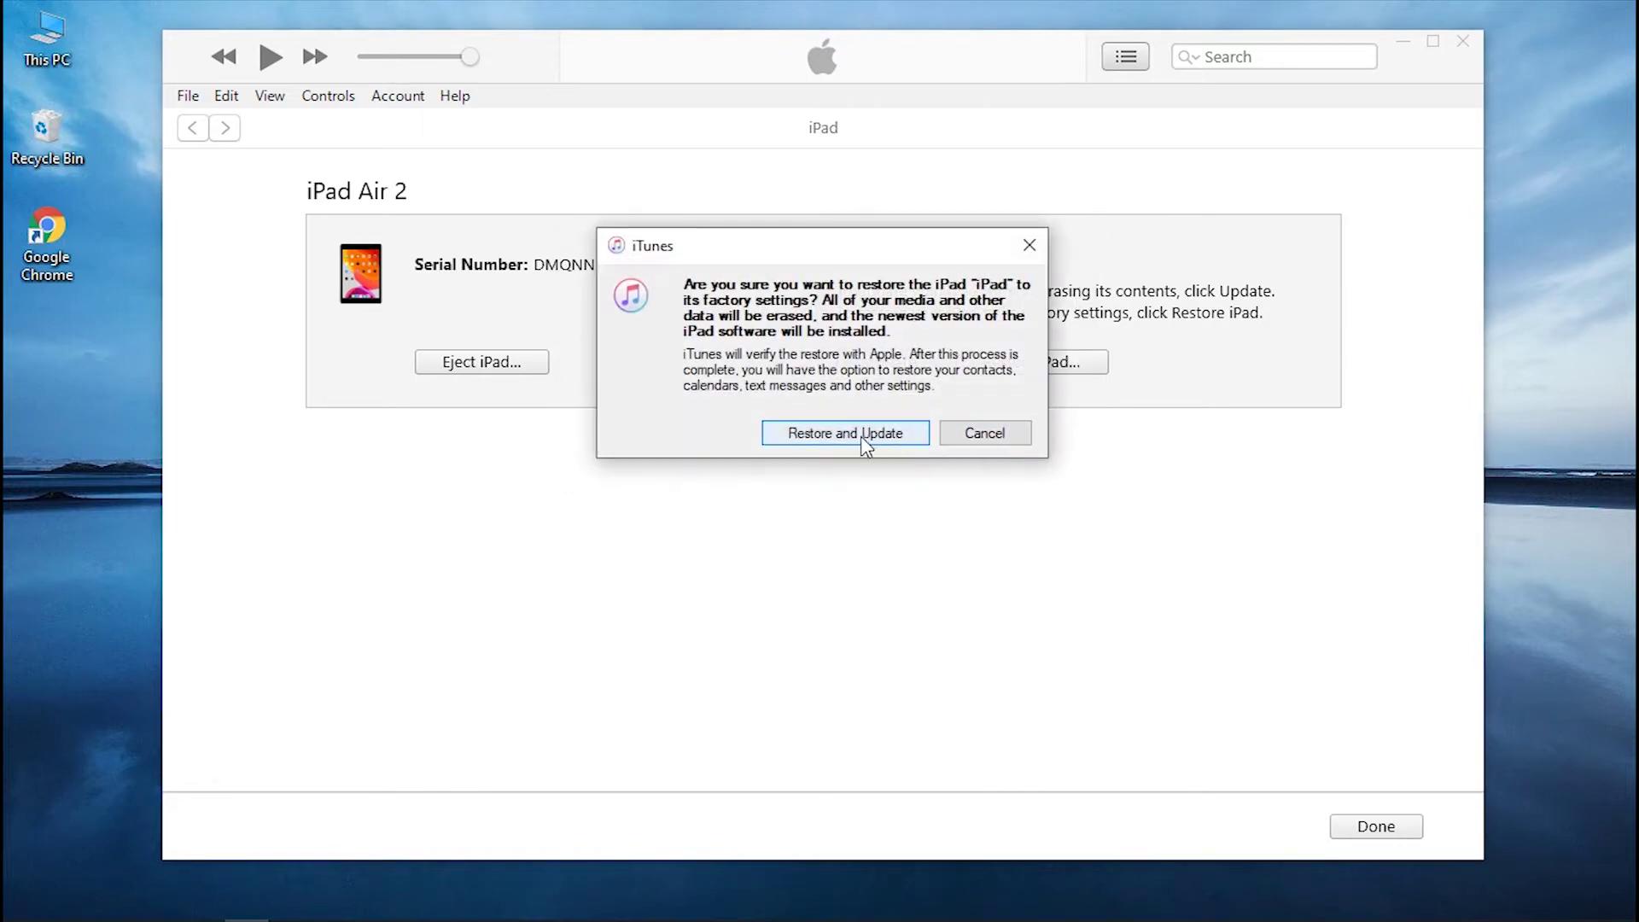
click(871, 433)
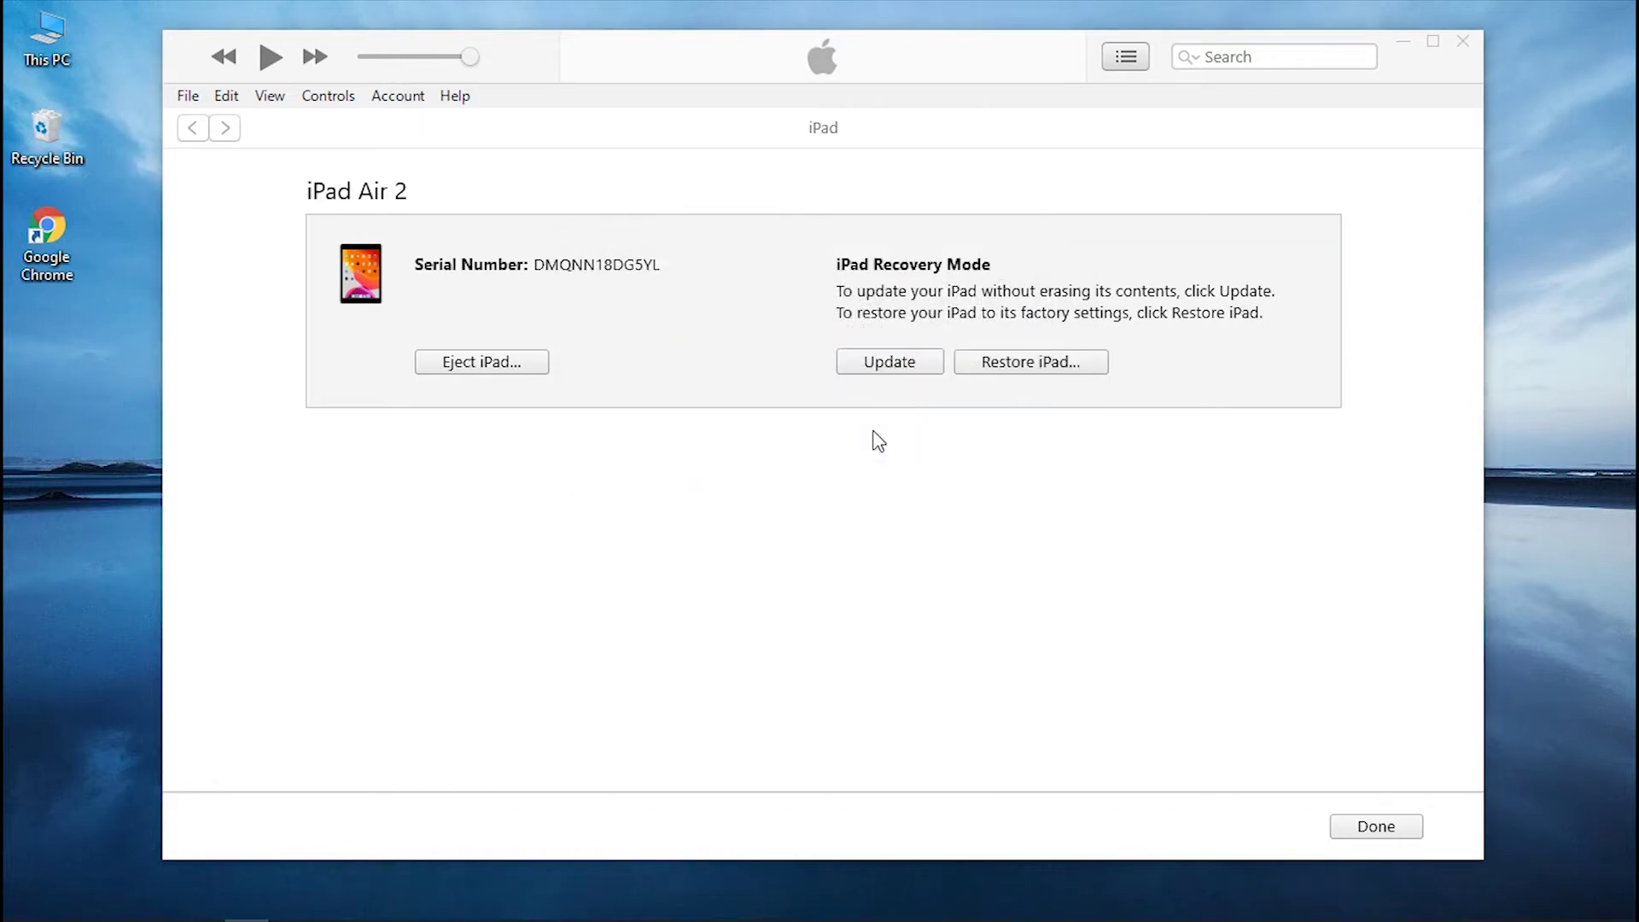
click(1087, 699)
click(1091, 706)
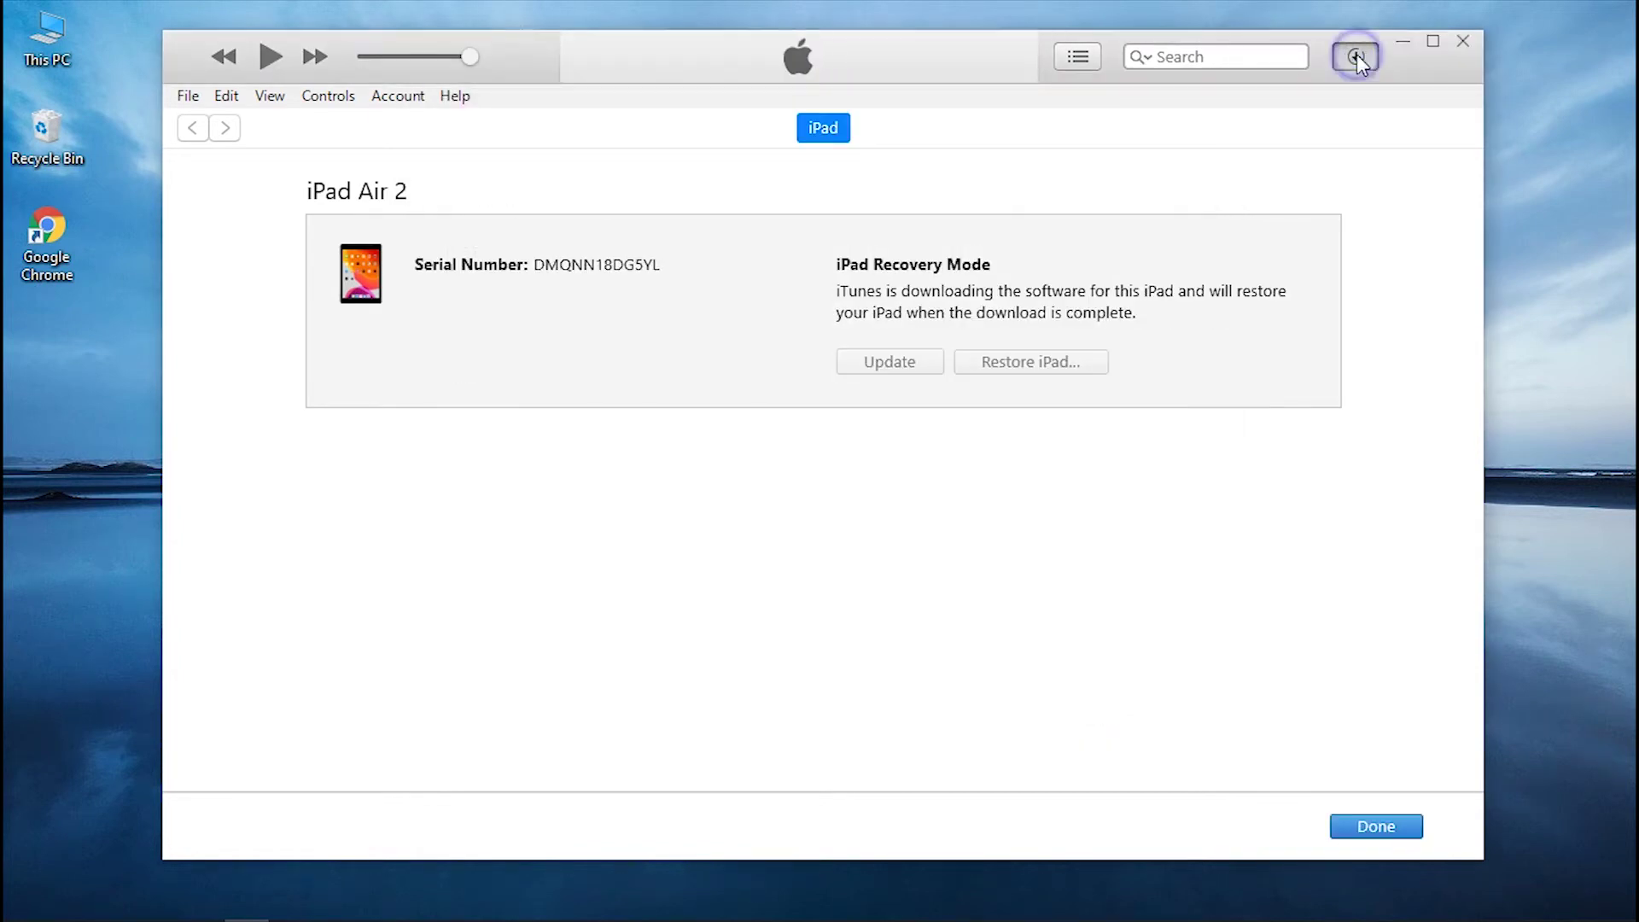
click(1356, 56)
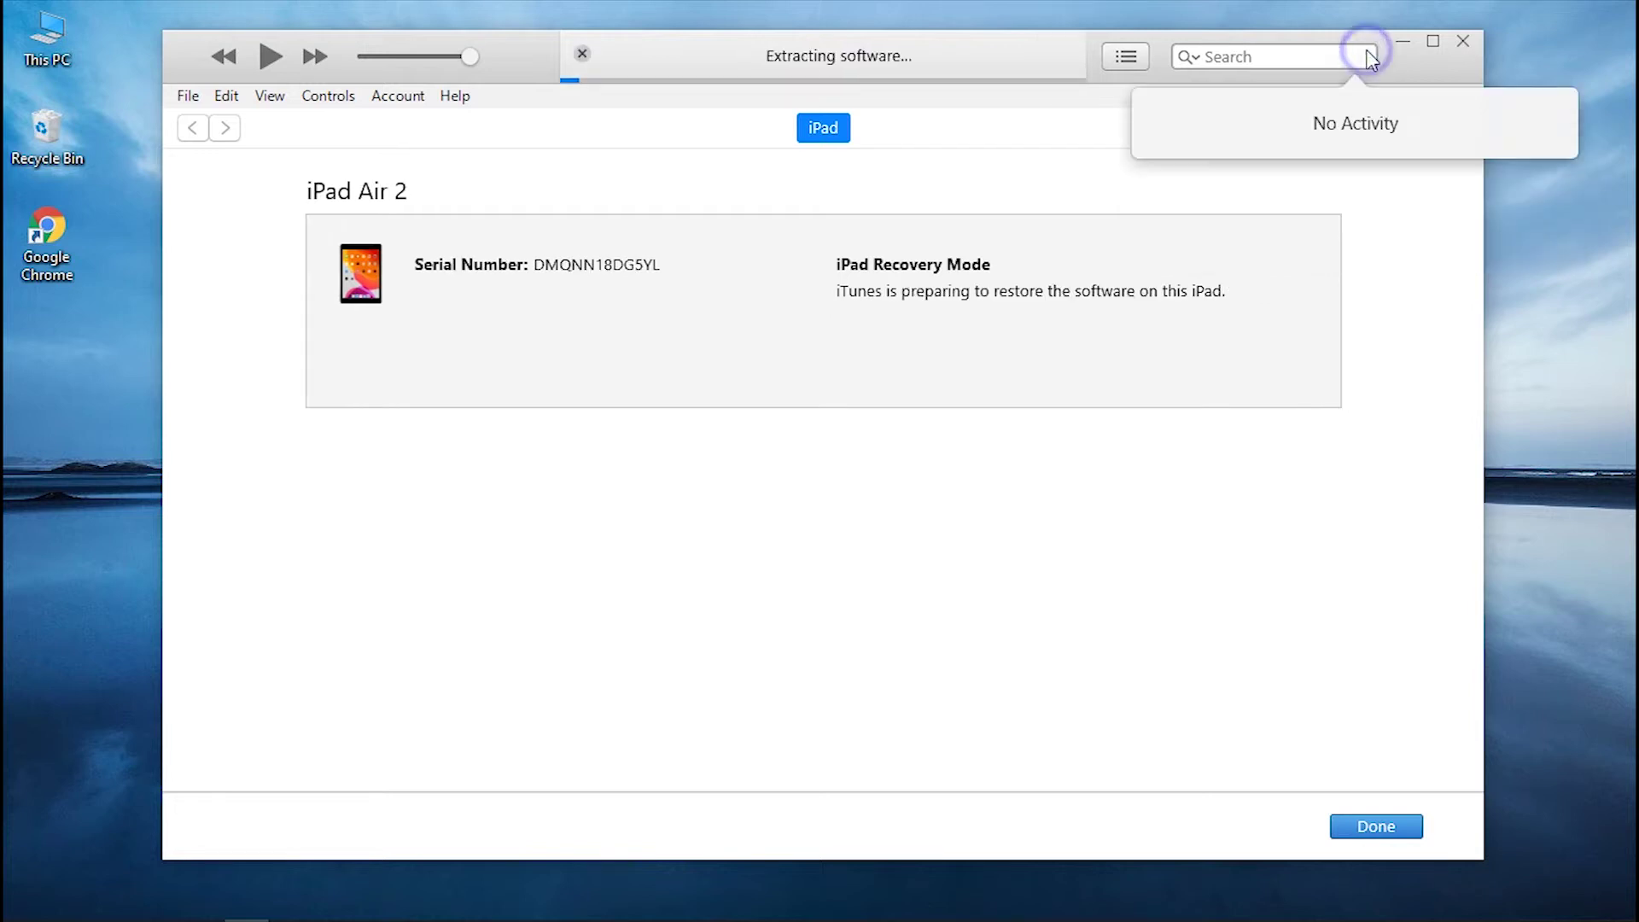
click(1356, 56)
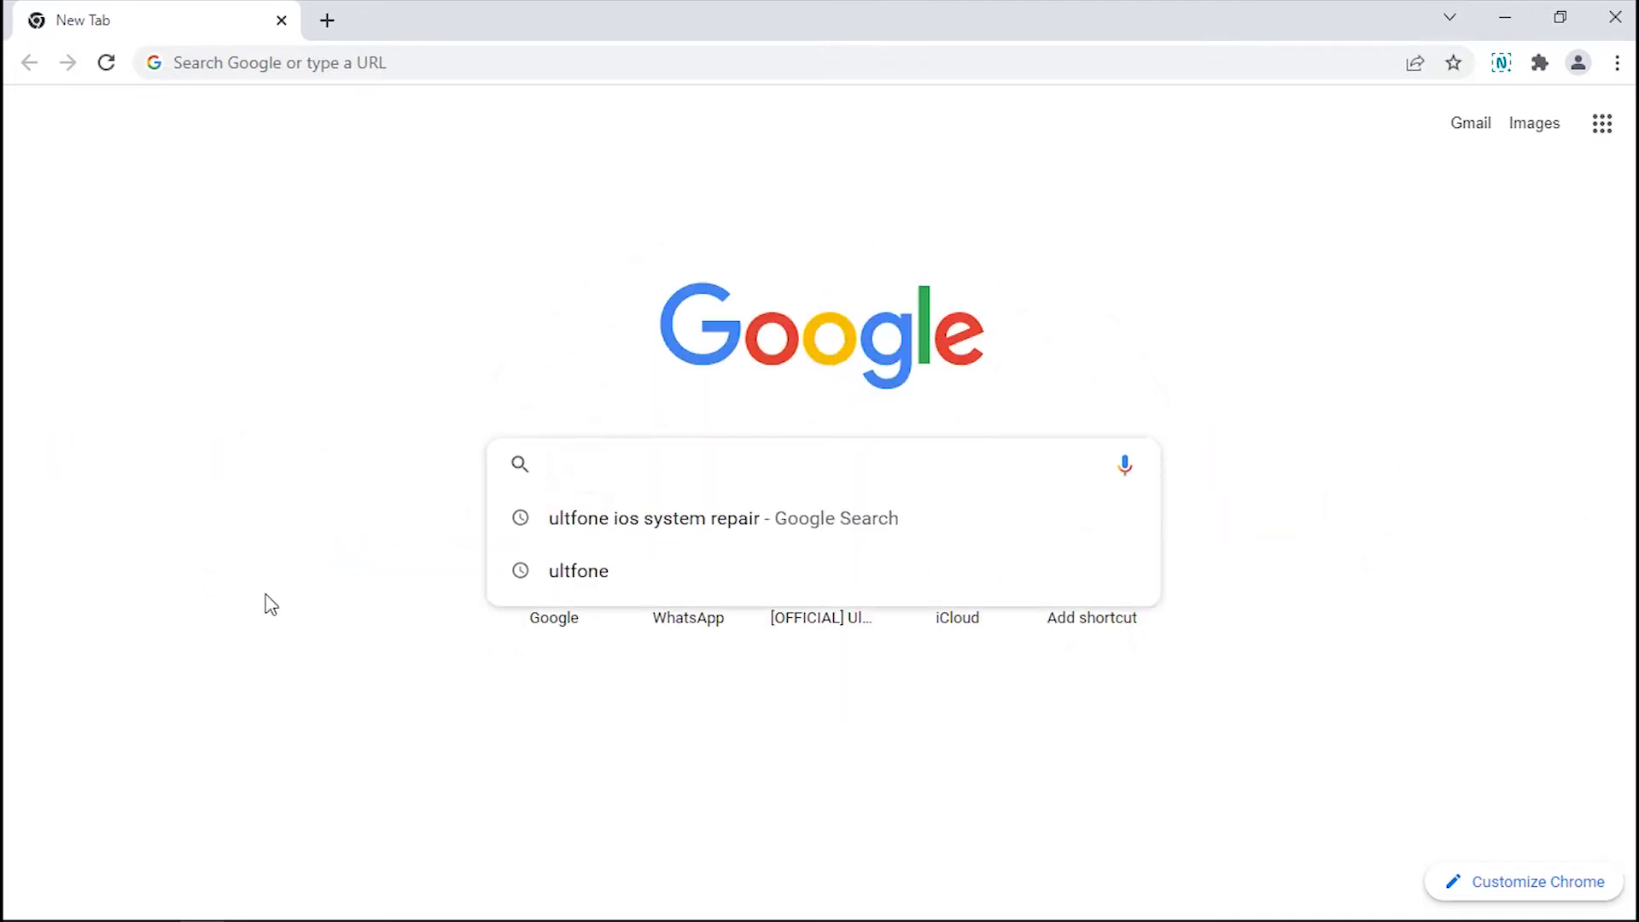
Search Google for 'UltFone iOS System Repair' and open the official UltFone result.
text(UltFone iOS Sy)
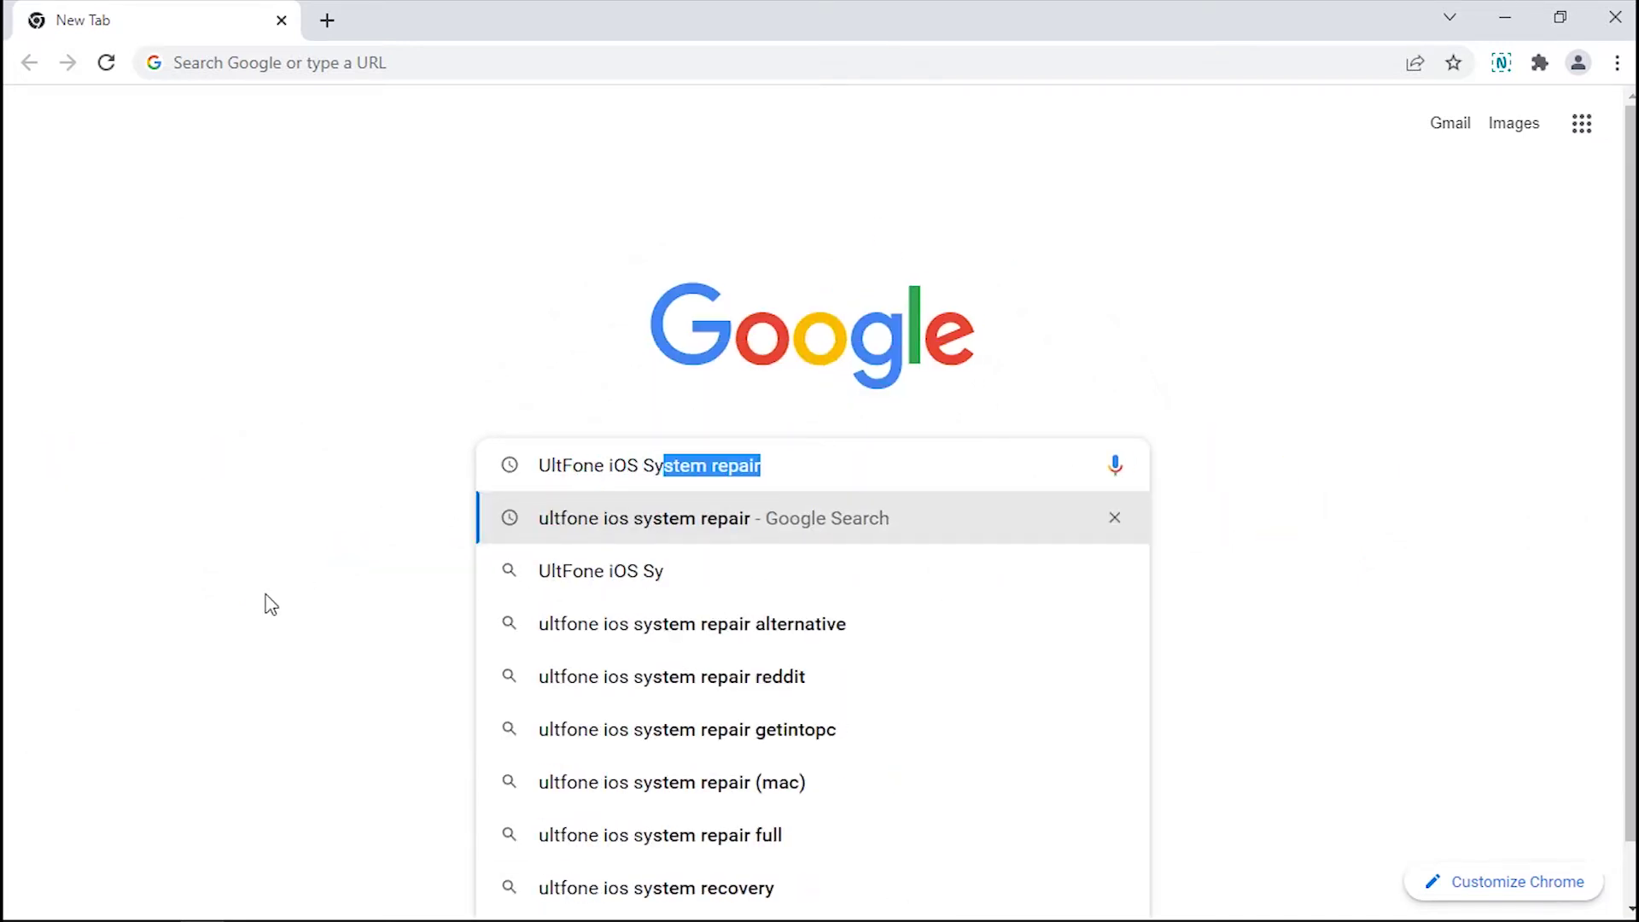
text(stem Repair)
key(Return)
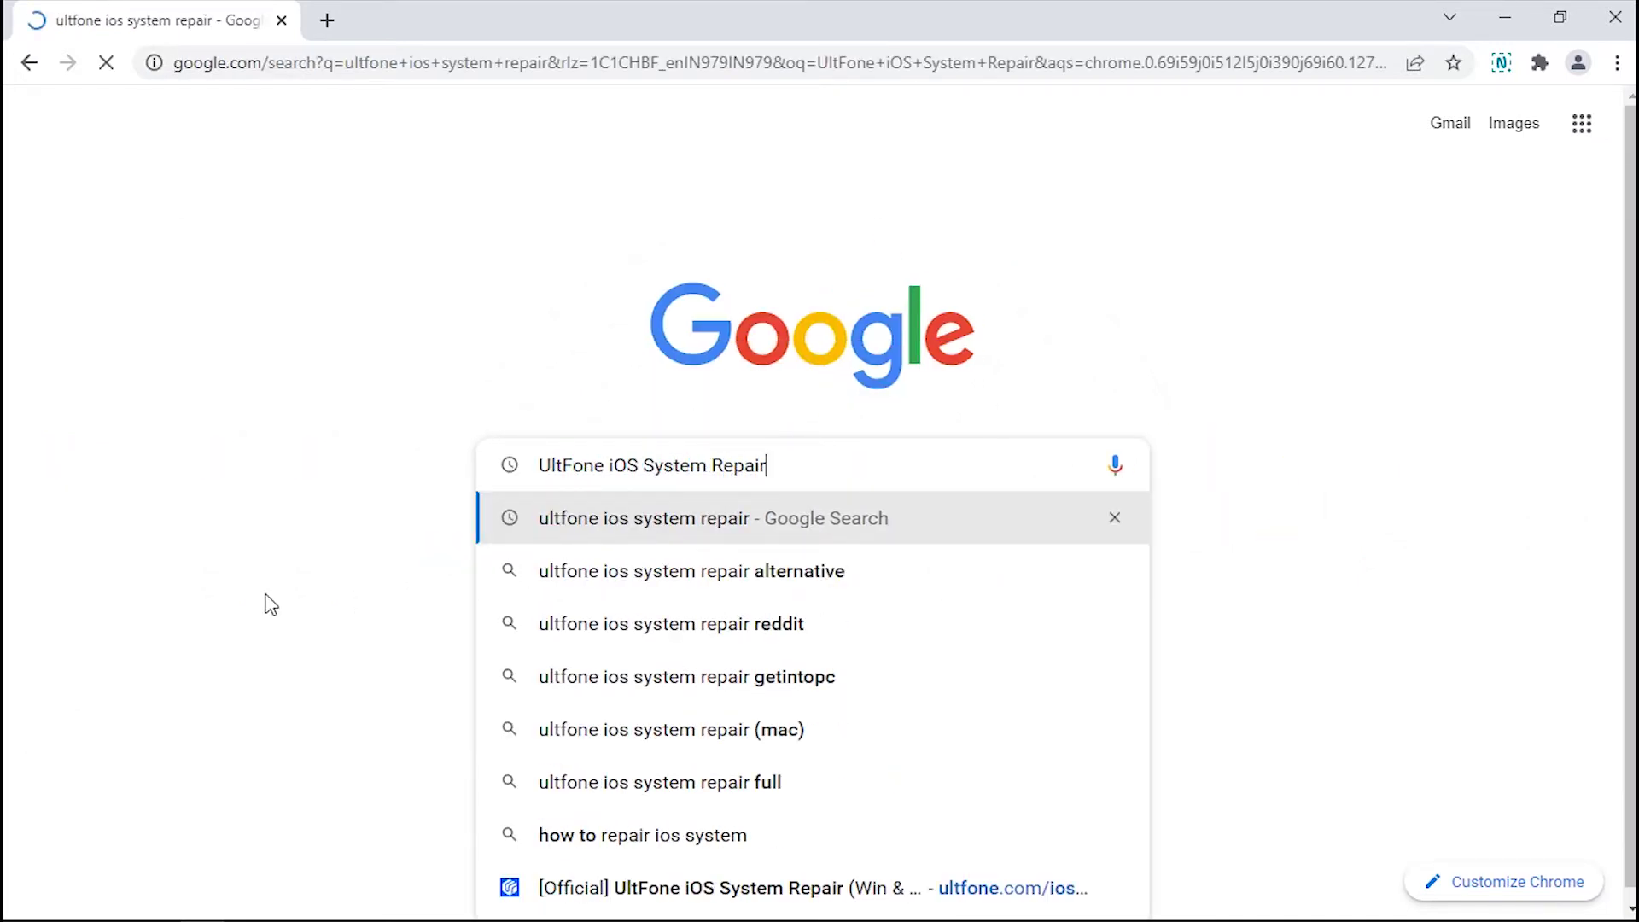
click(482, 355)
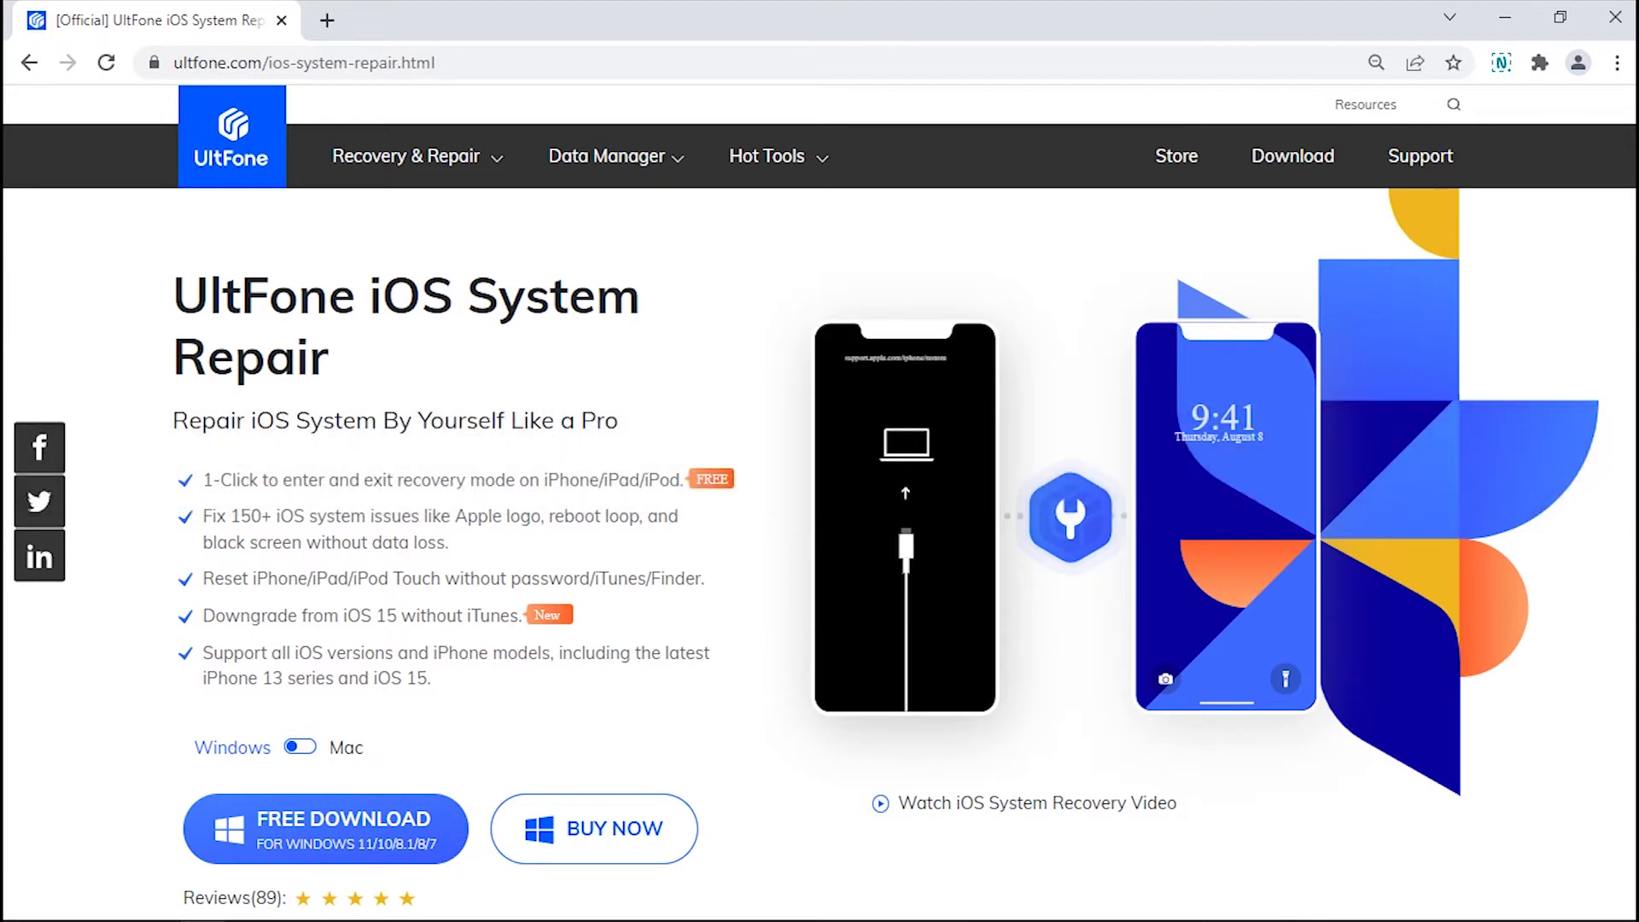
Scroll through the UltFone product page, then return to the Google results.
scroll(820, 512, down, 10)
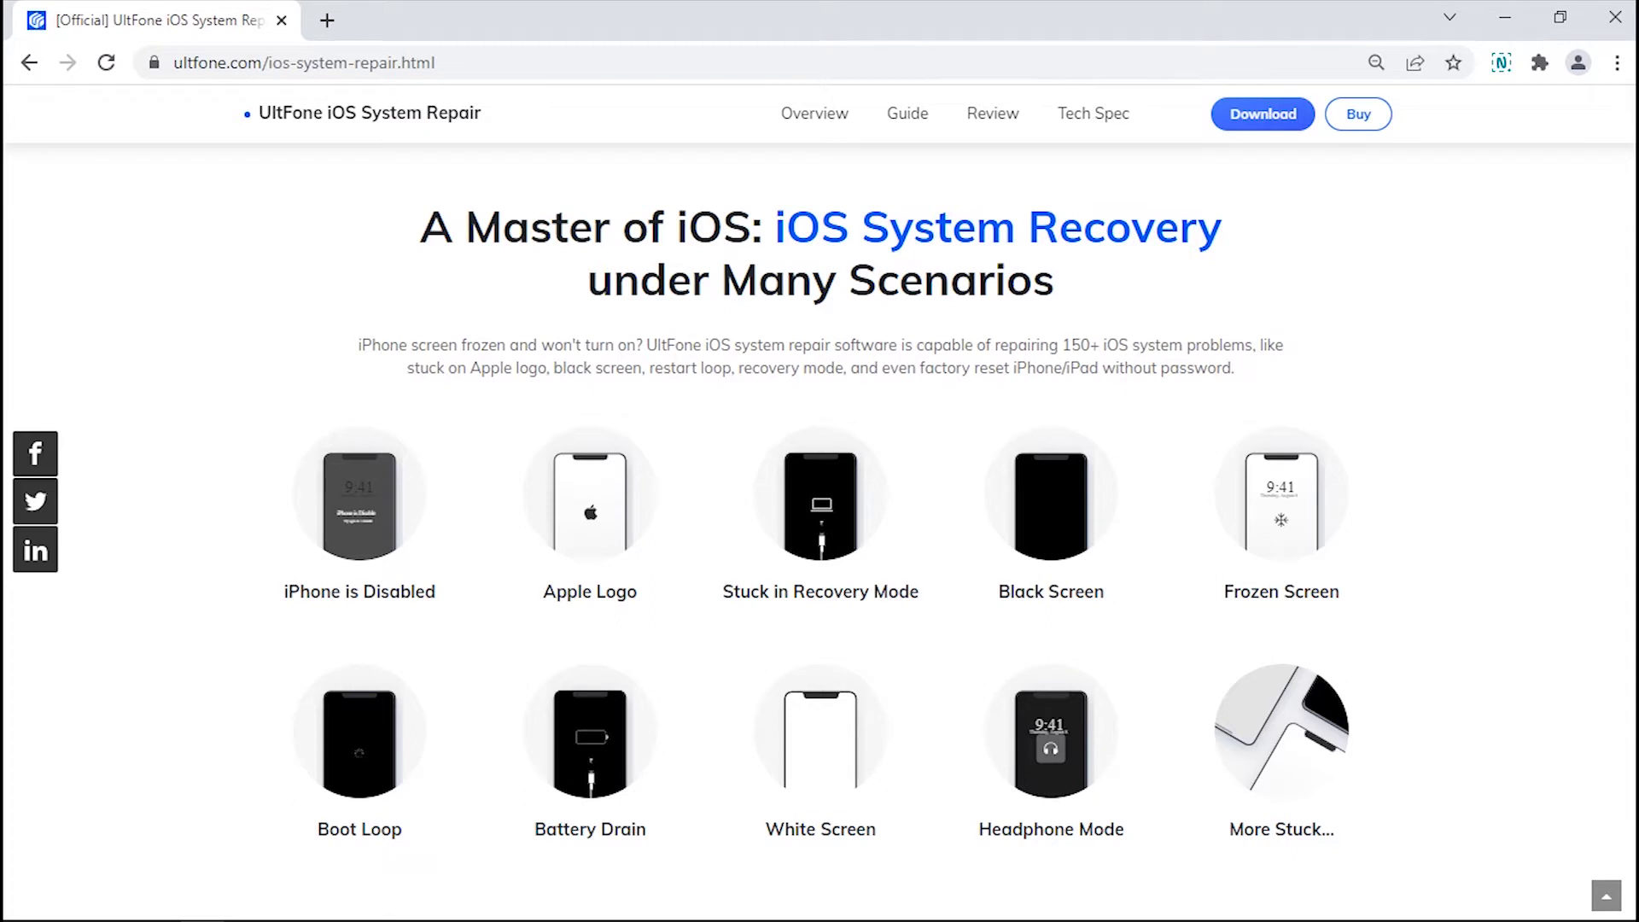
scroll(819, 512, down, 20)
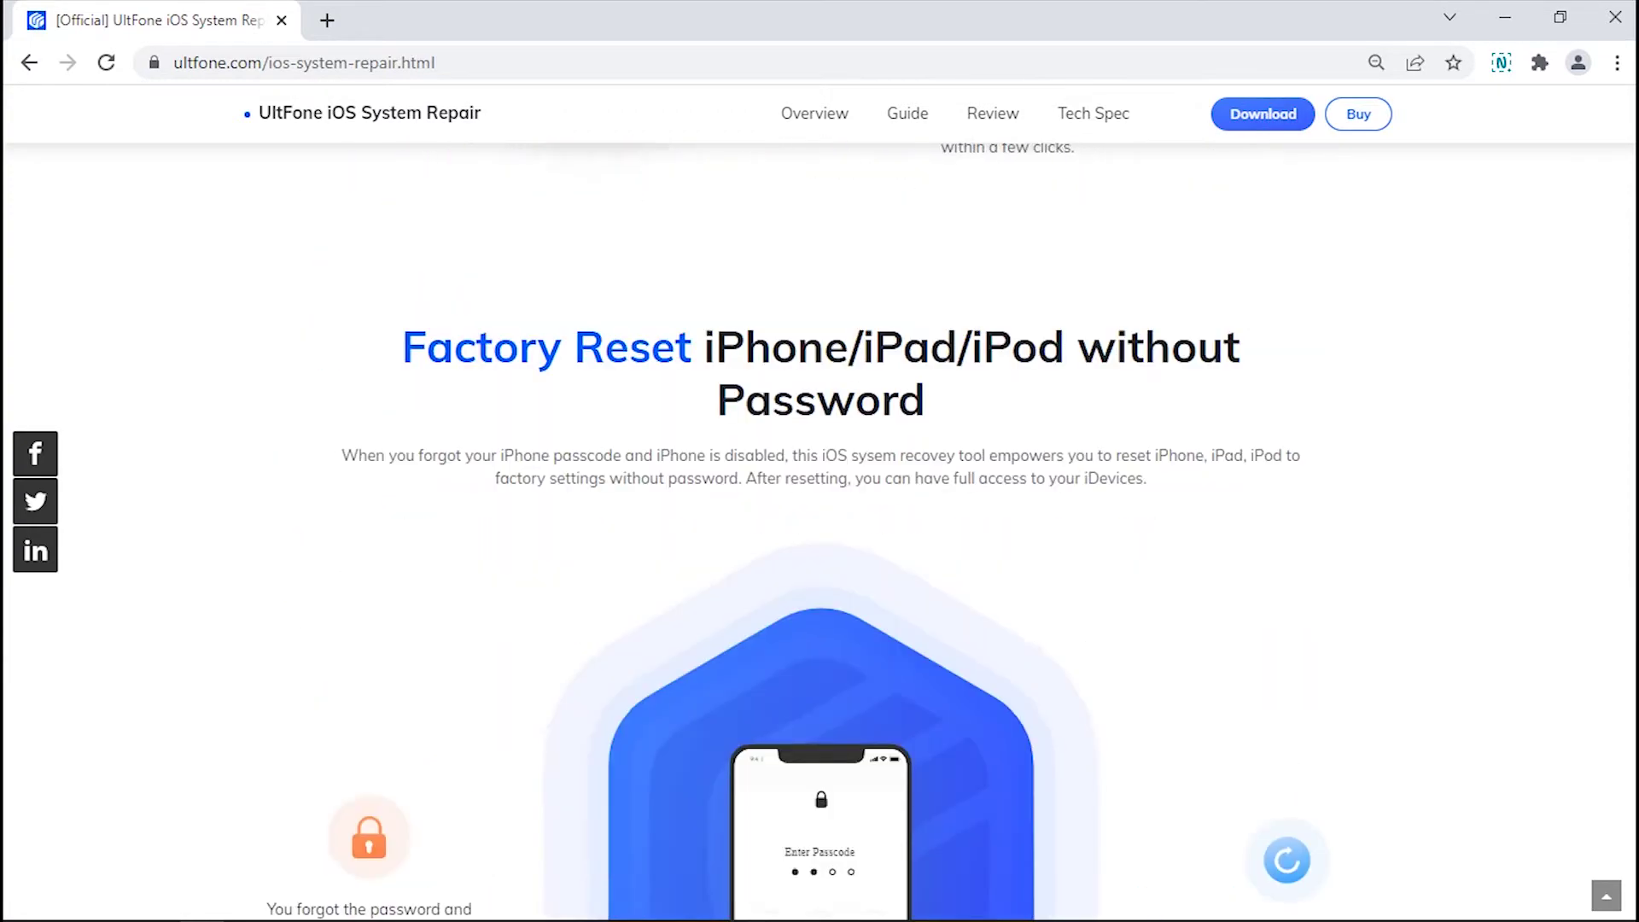
scroll(820, 512, down, 9)
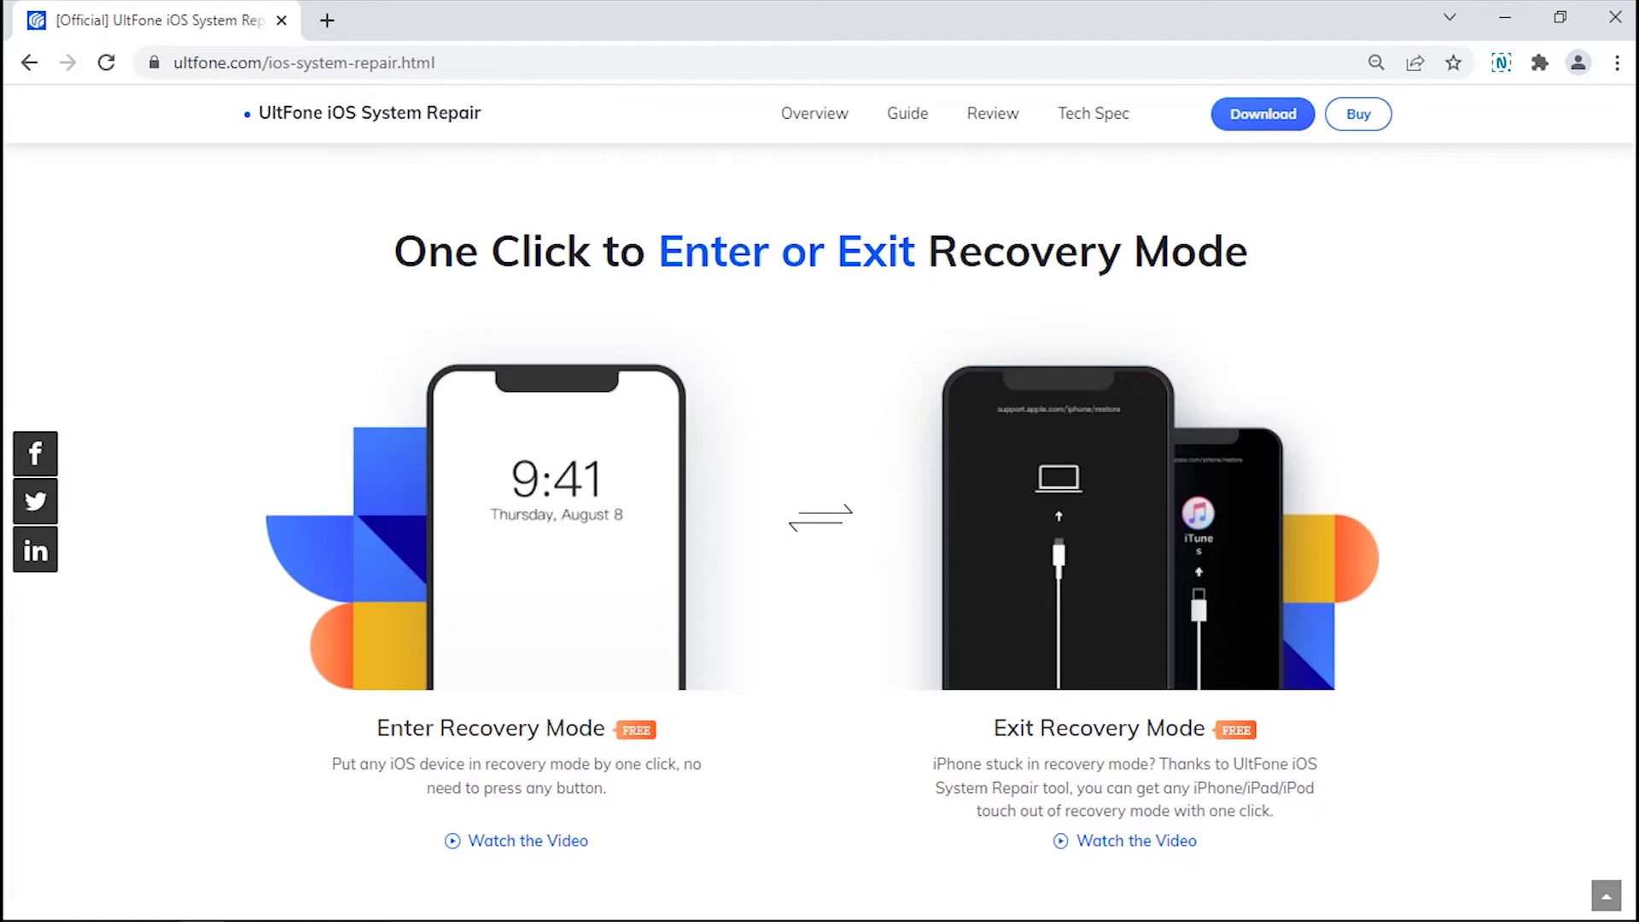
key(alt+Left)
From the UltFone homepage, go to Recovery & Repair > iOS System Repair and download the Windows installer.
click(496, 352)
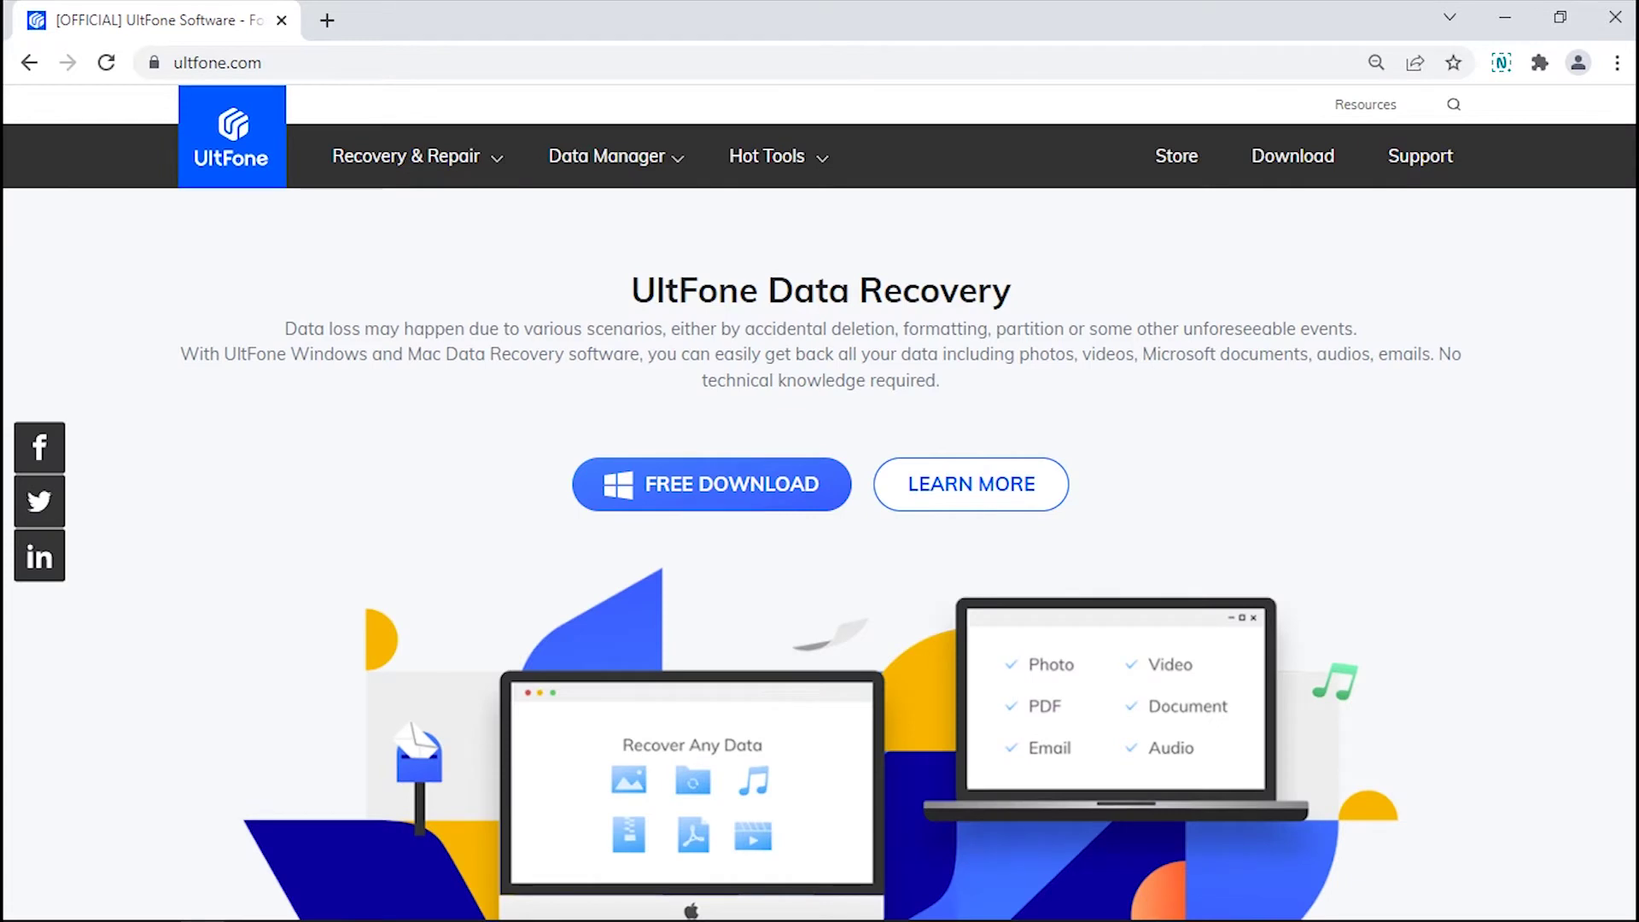
mouse_move(376, 162)
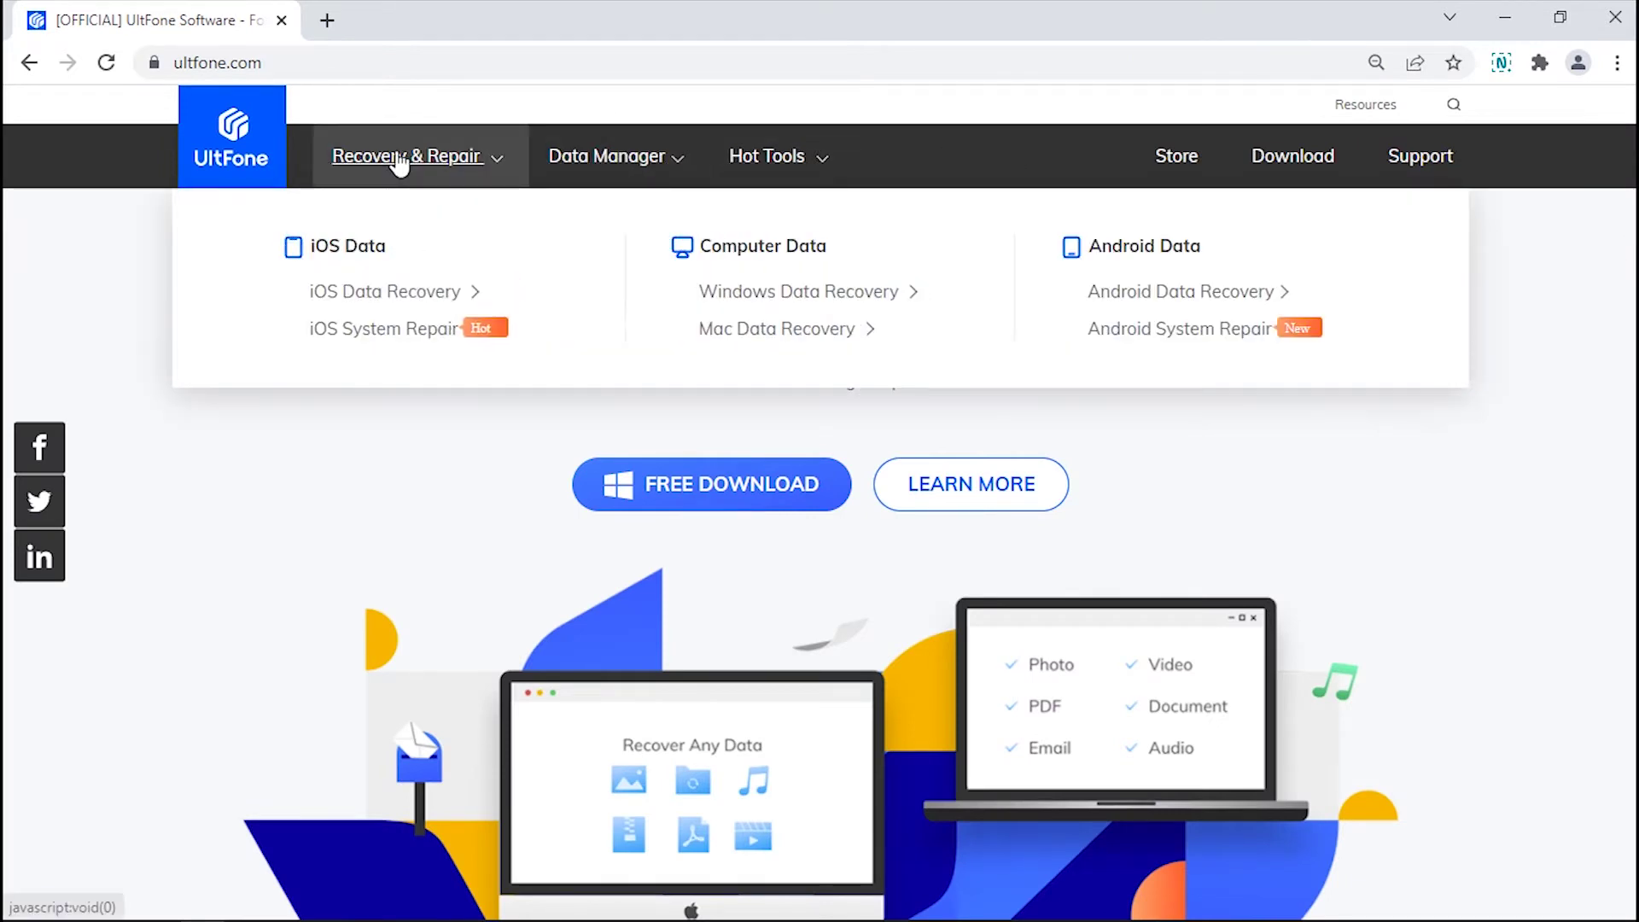
click(410, 333)
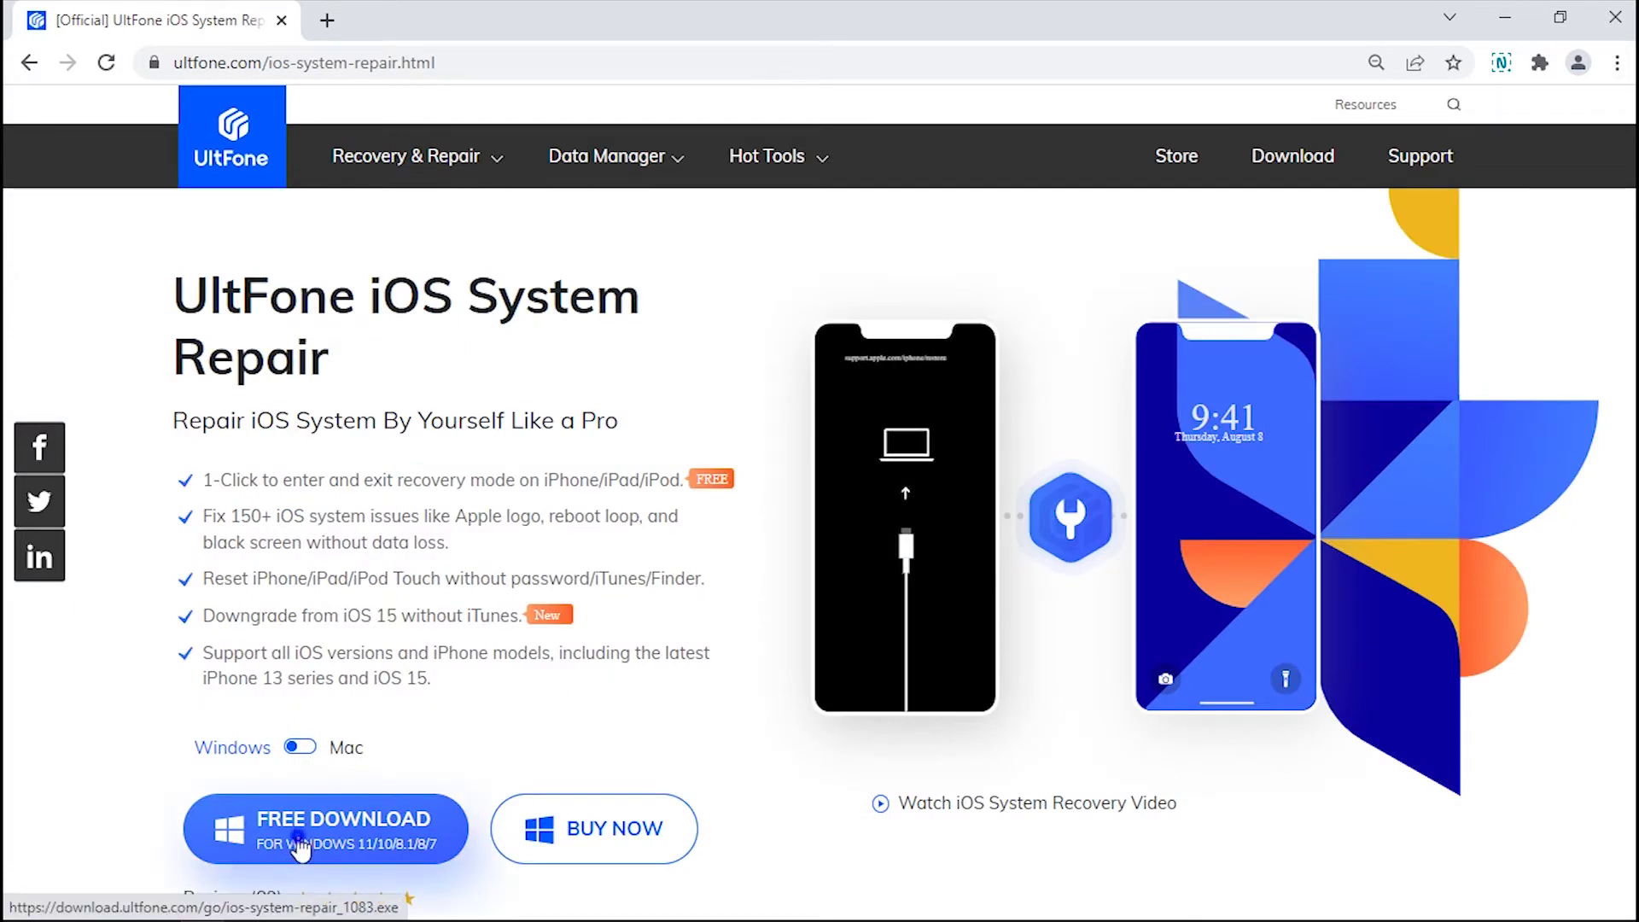
click(299, 840)
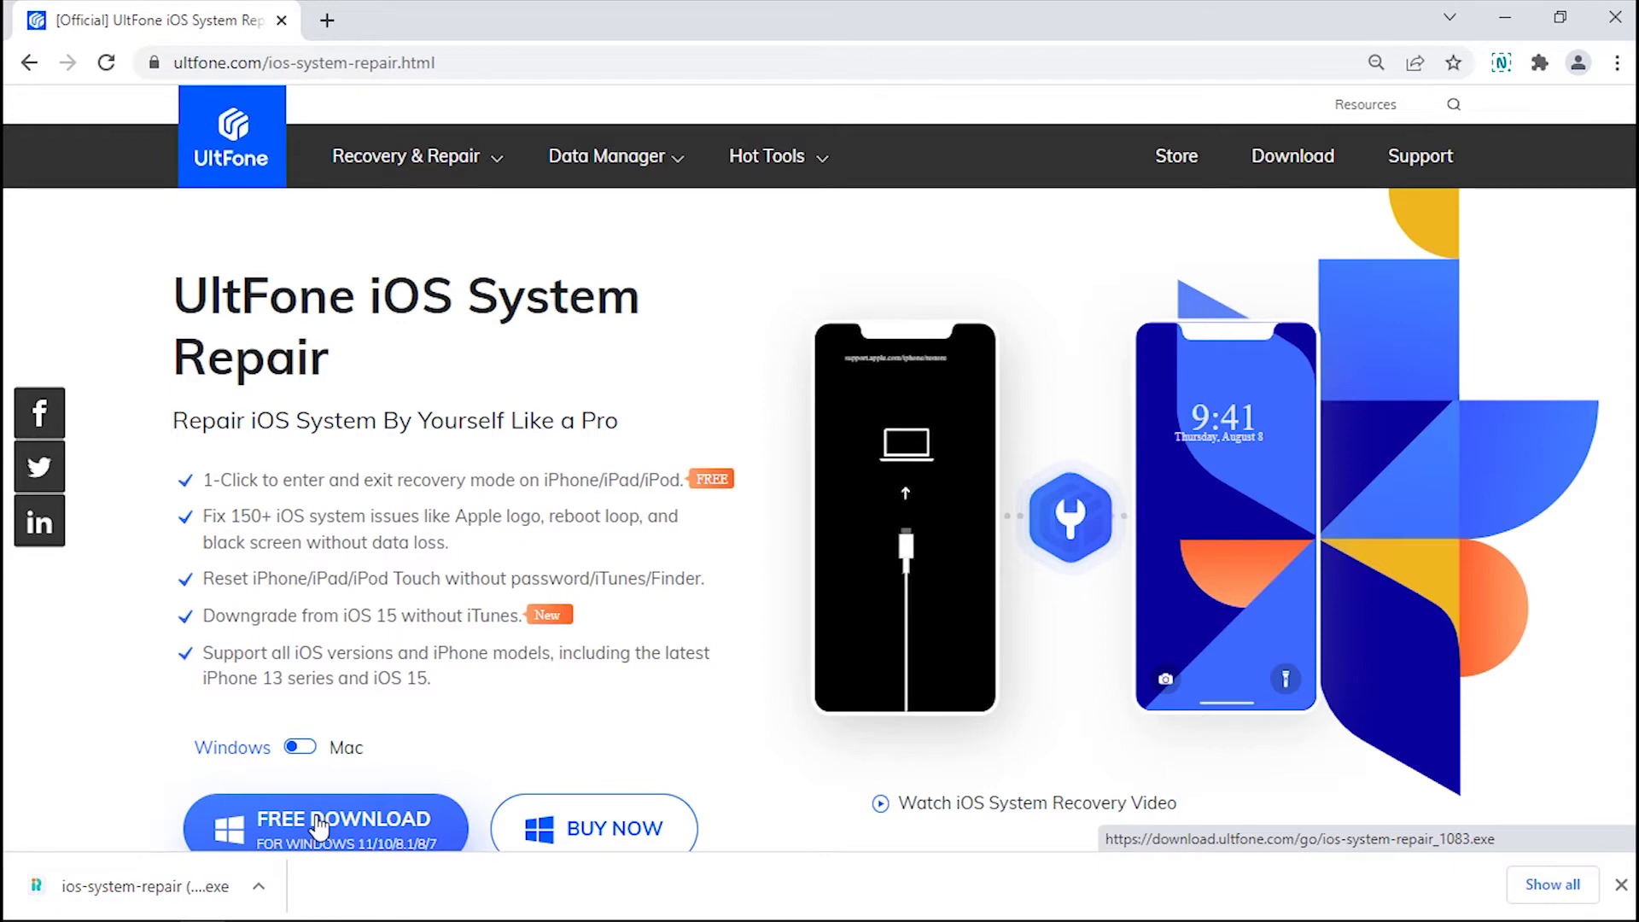
Run the downloaded UltFone installer, install iOS System Repair, and start it.
click(137, 888)
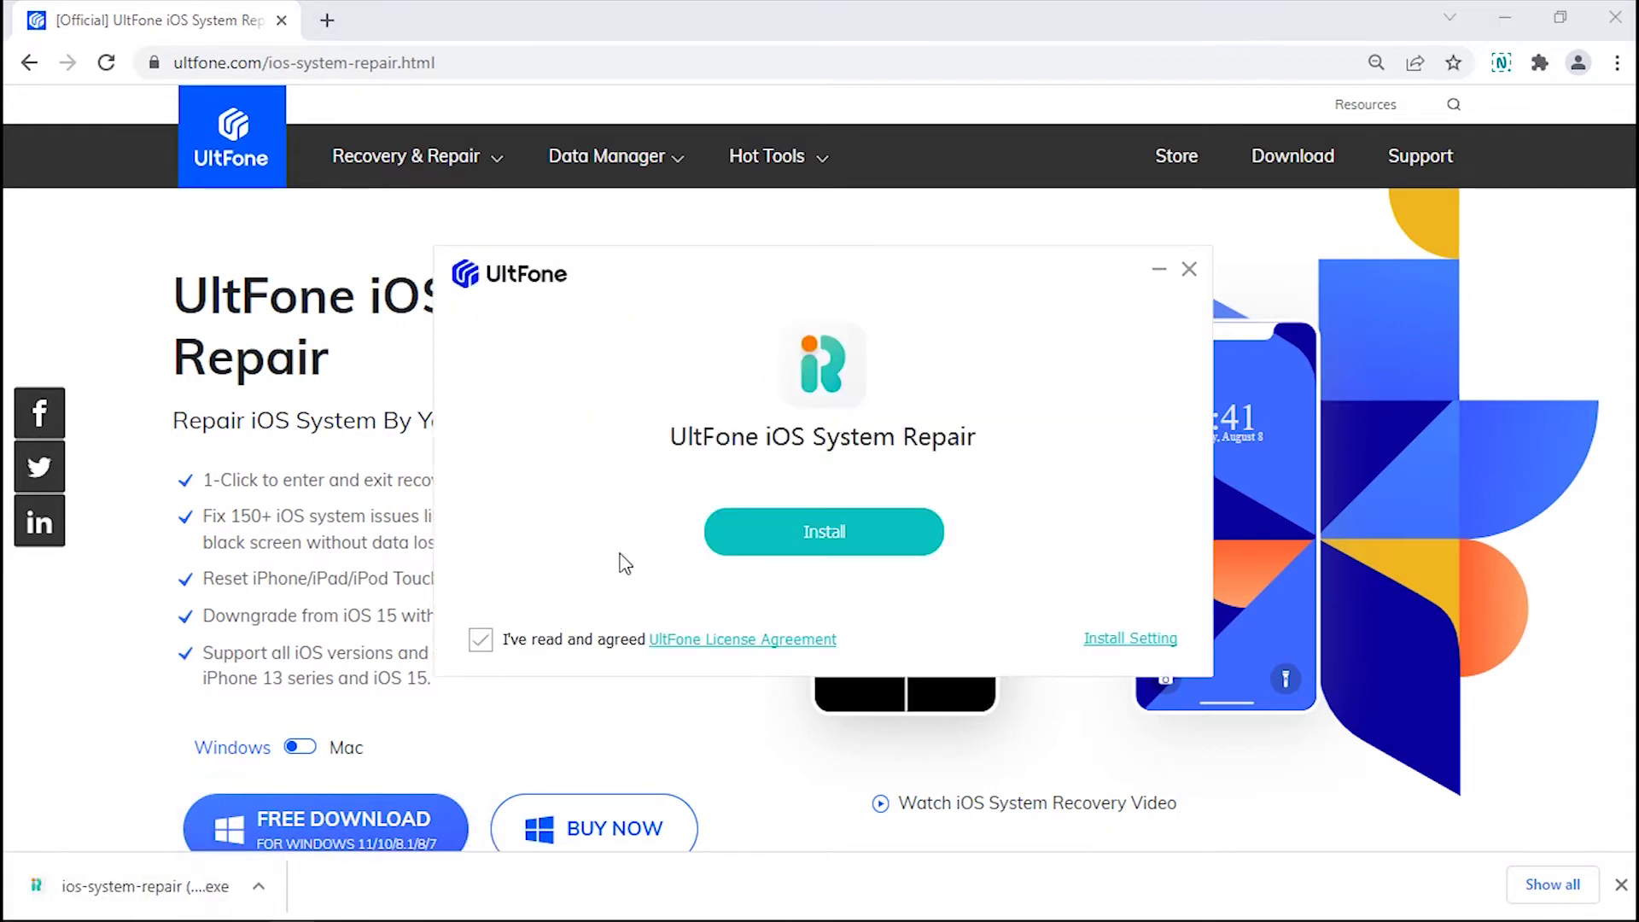
click(779, 551)
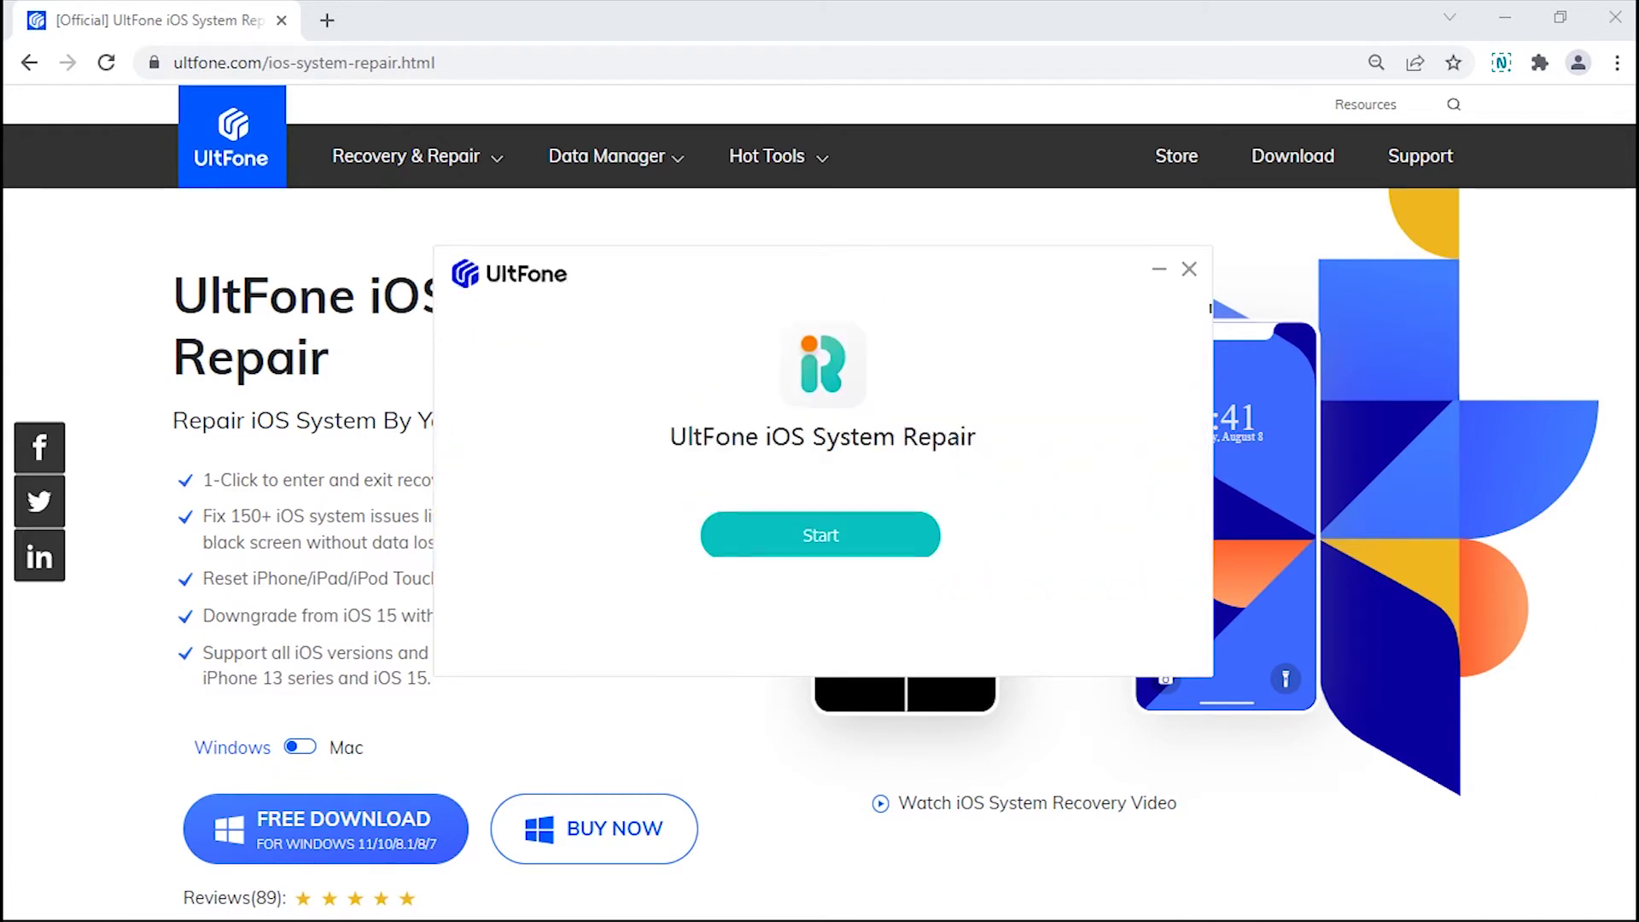
click(848, 536)
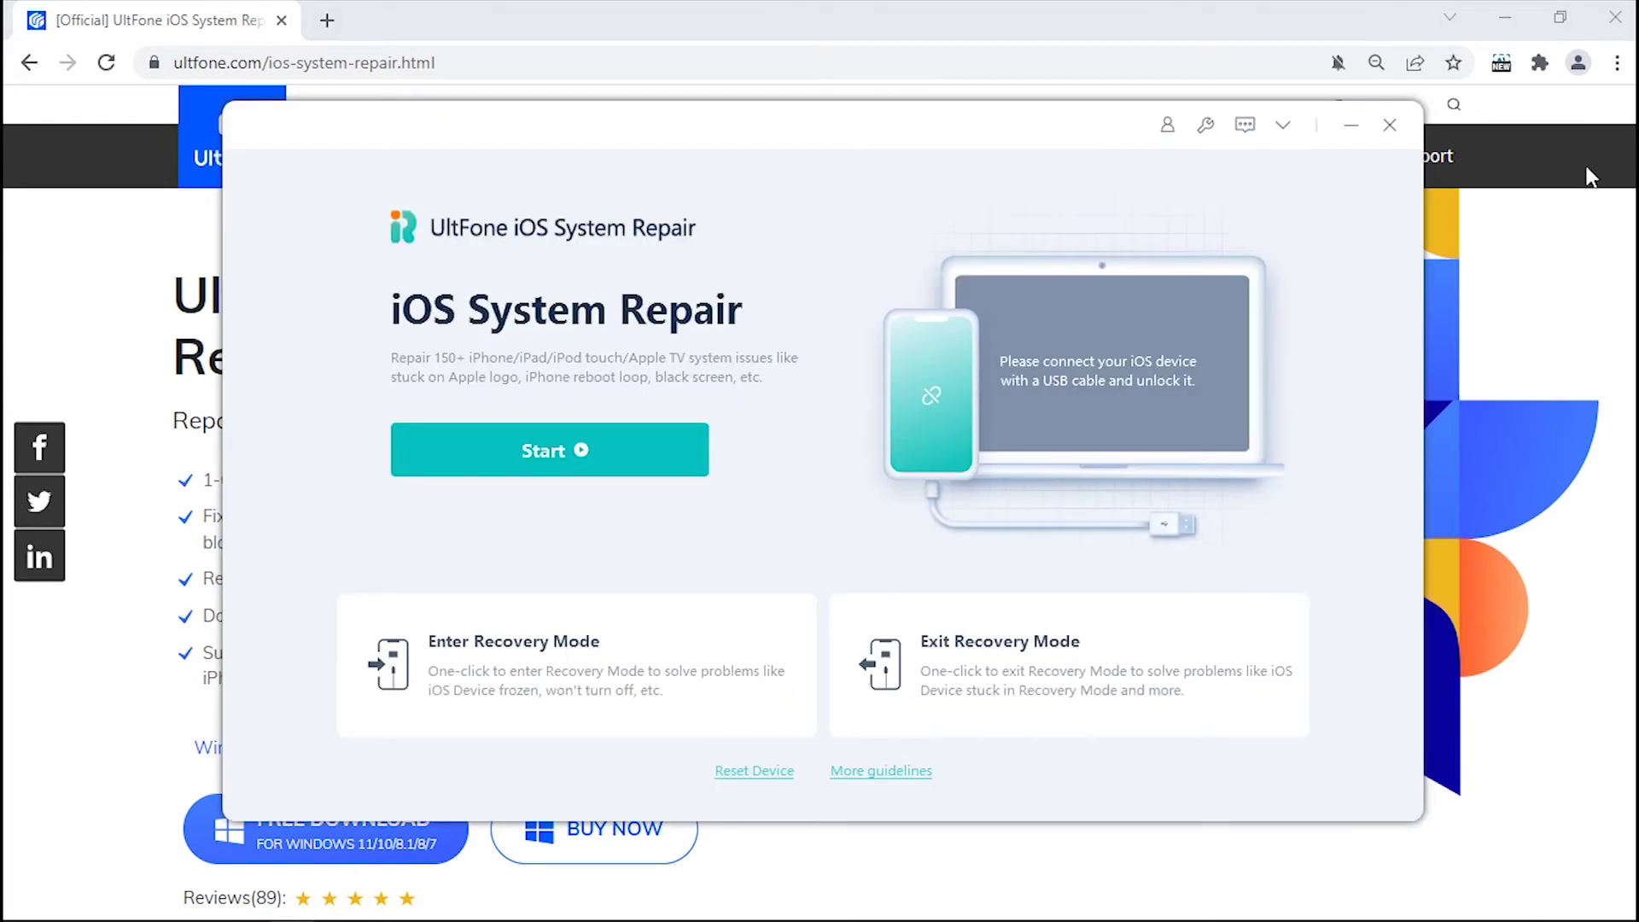
Minimize Chrome and use UltFone's Exit Recovery Mode to bring the iPad Air 2 out of recovery.
click(1508, 16)
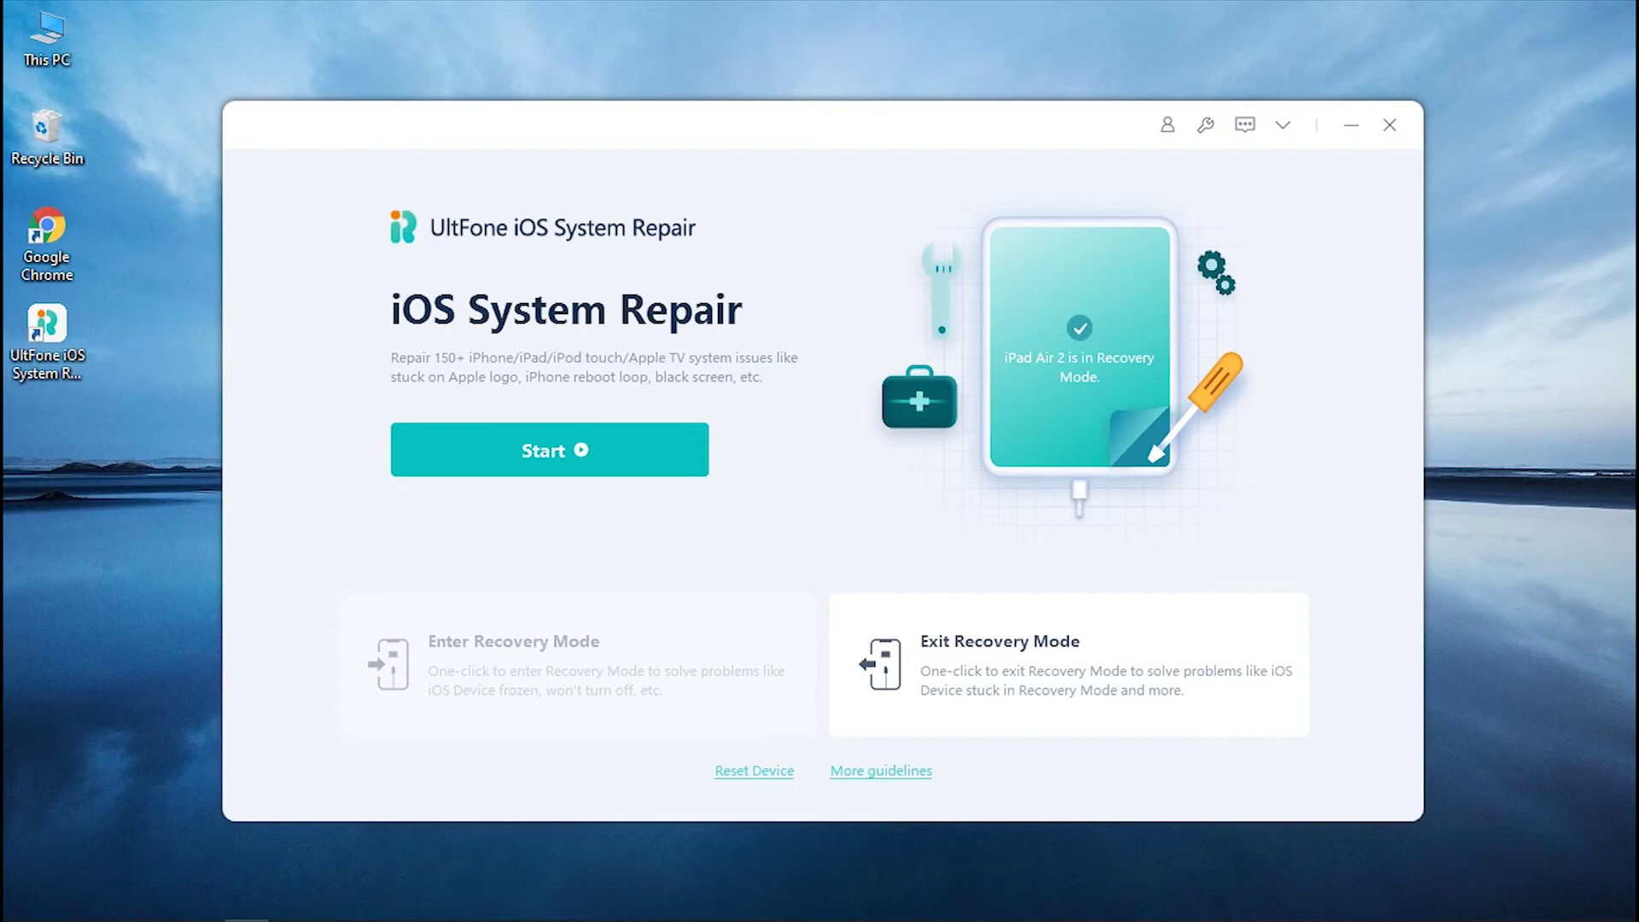
click(1039, 681)
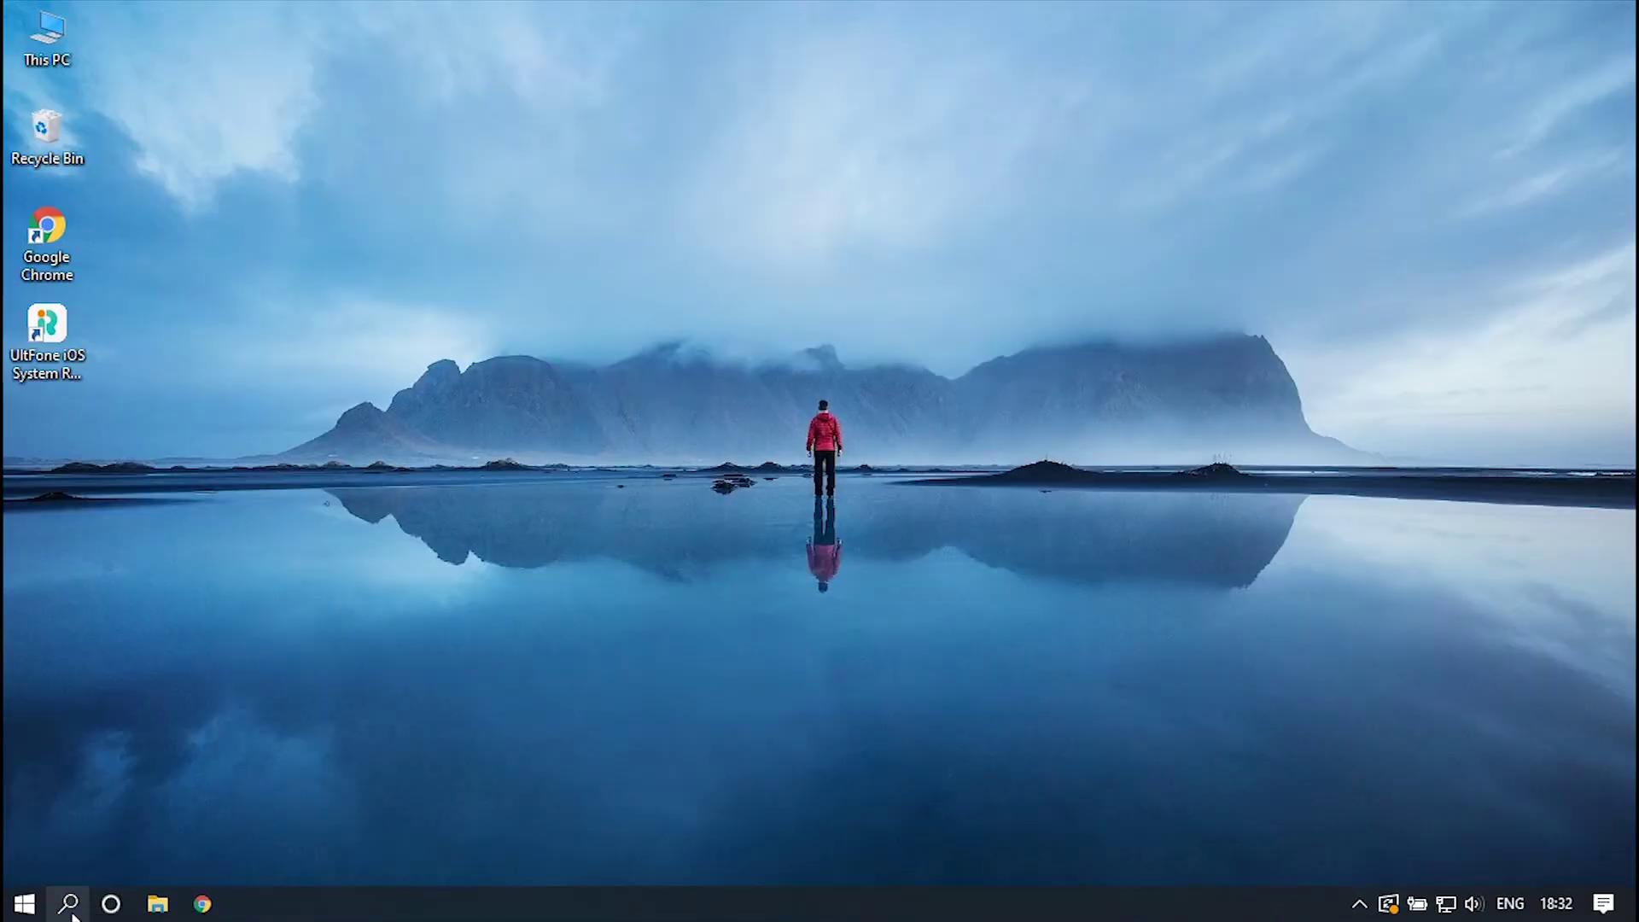
click(68, 904)
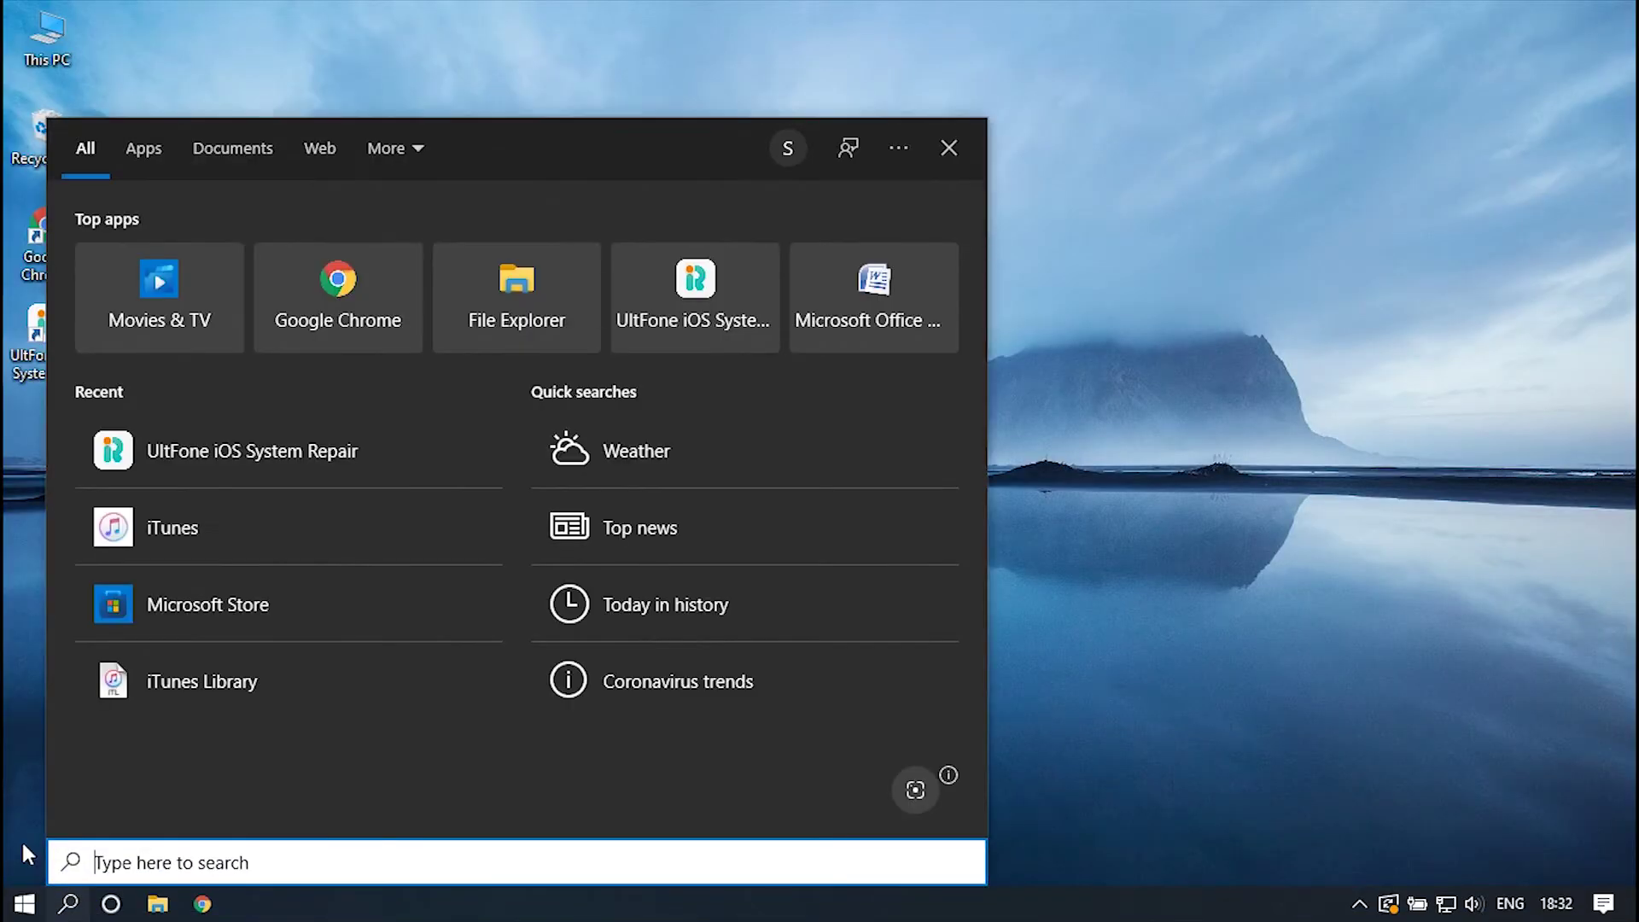
Reopen UltFone iOS System Repair from search and proceed with Standard Repair to firmware 15.3.1.
text(UltFone iOS)
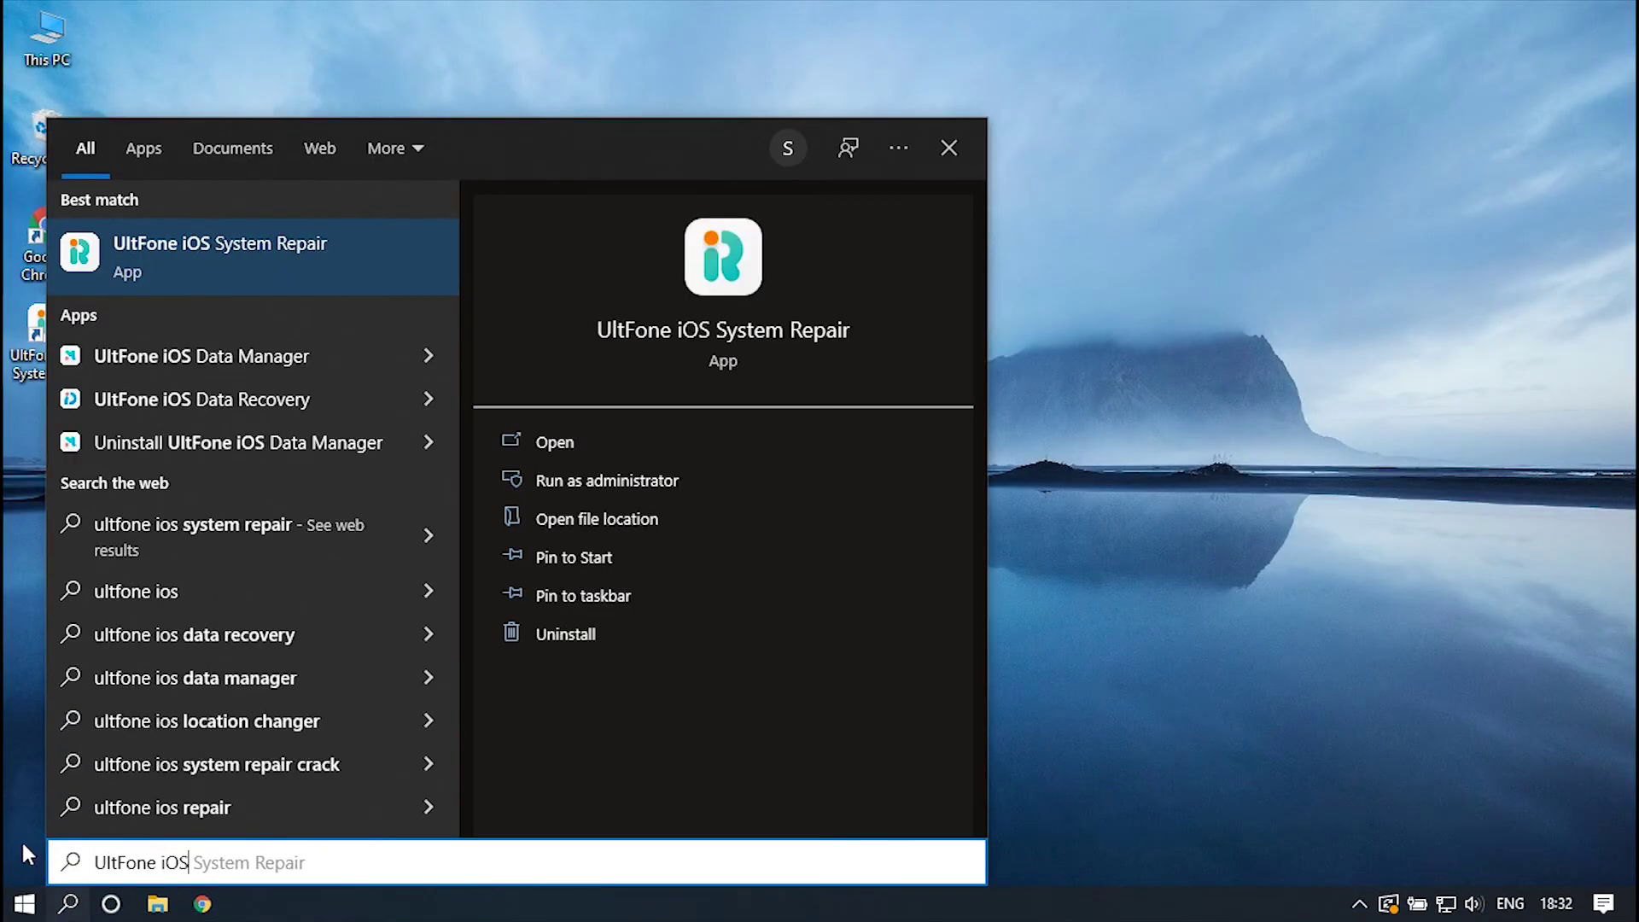
text( System Repair)
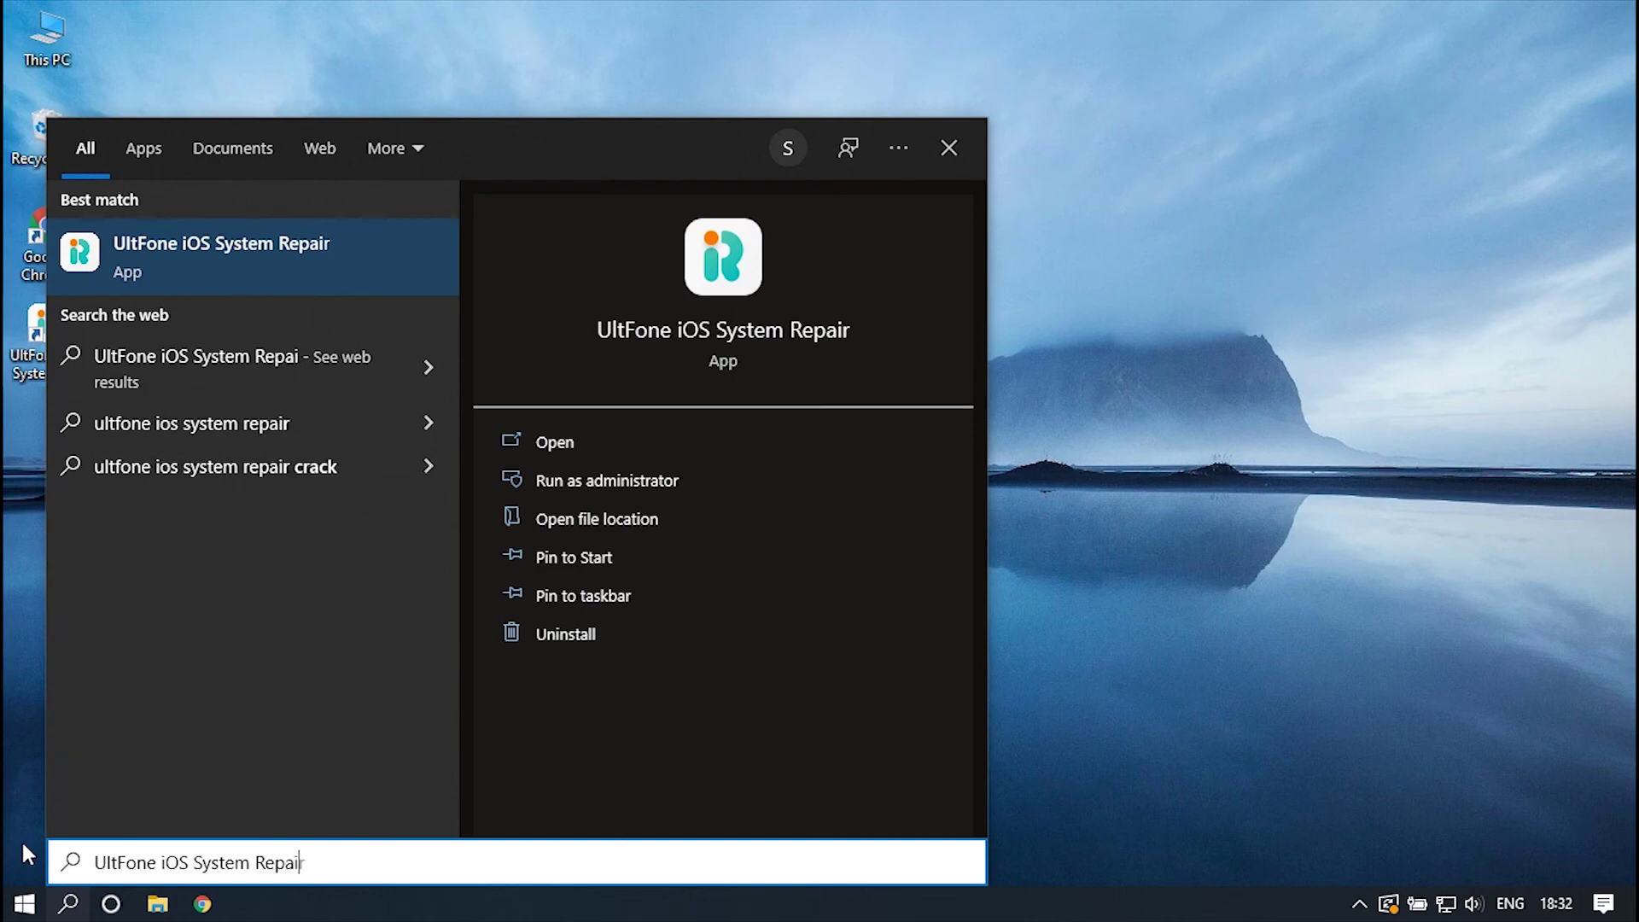
click(563, 444)
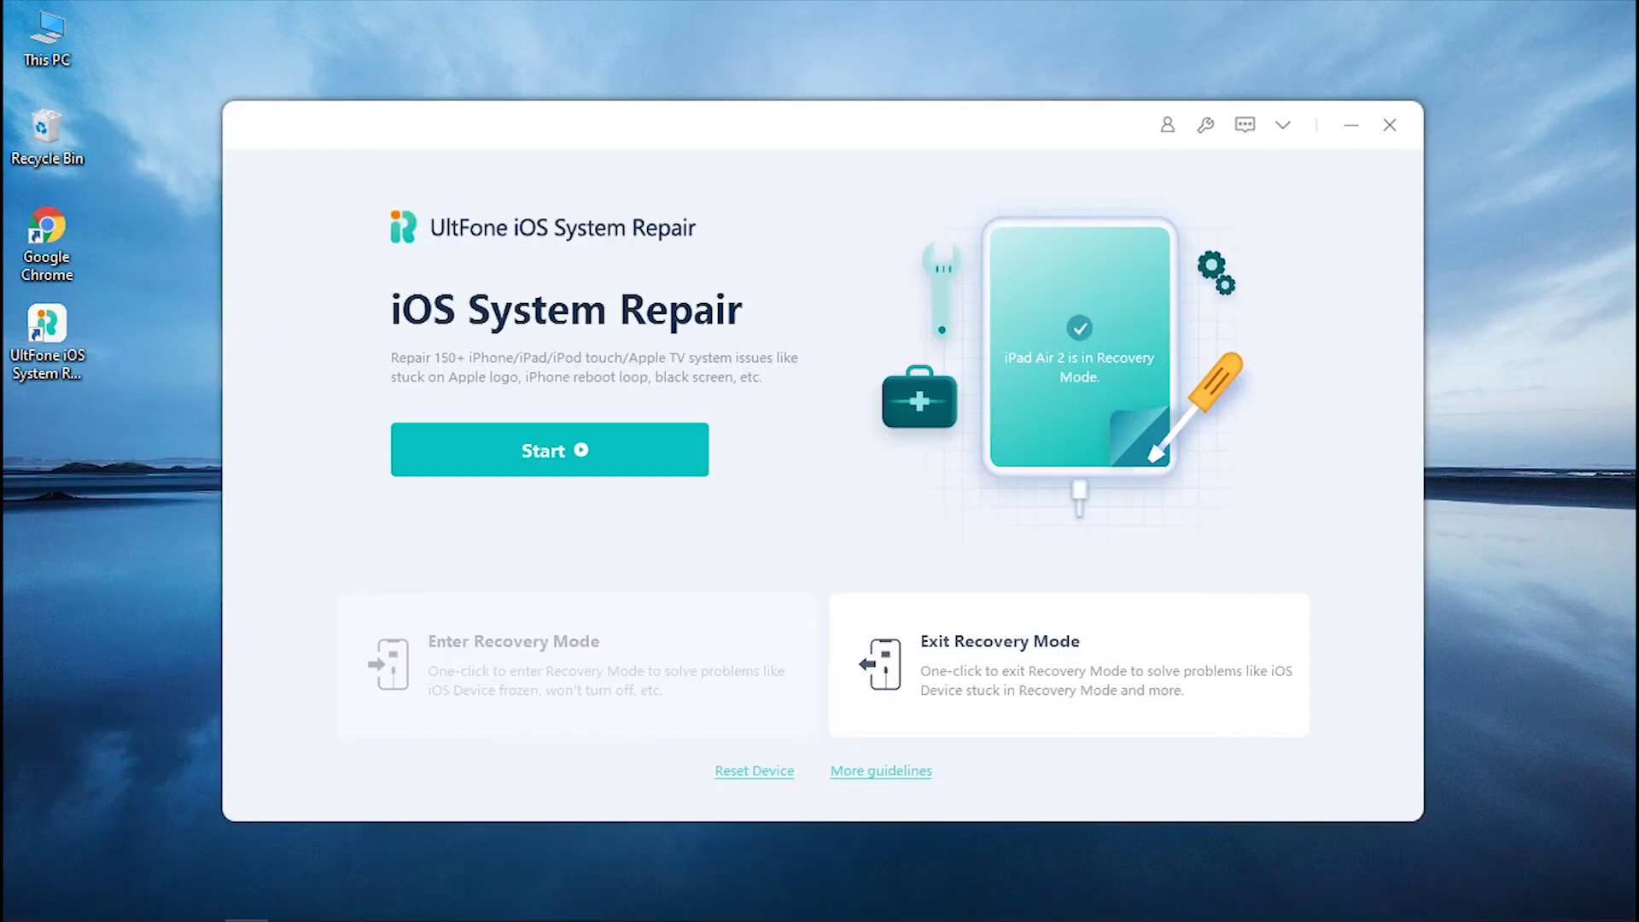
click(612, 449)
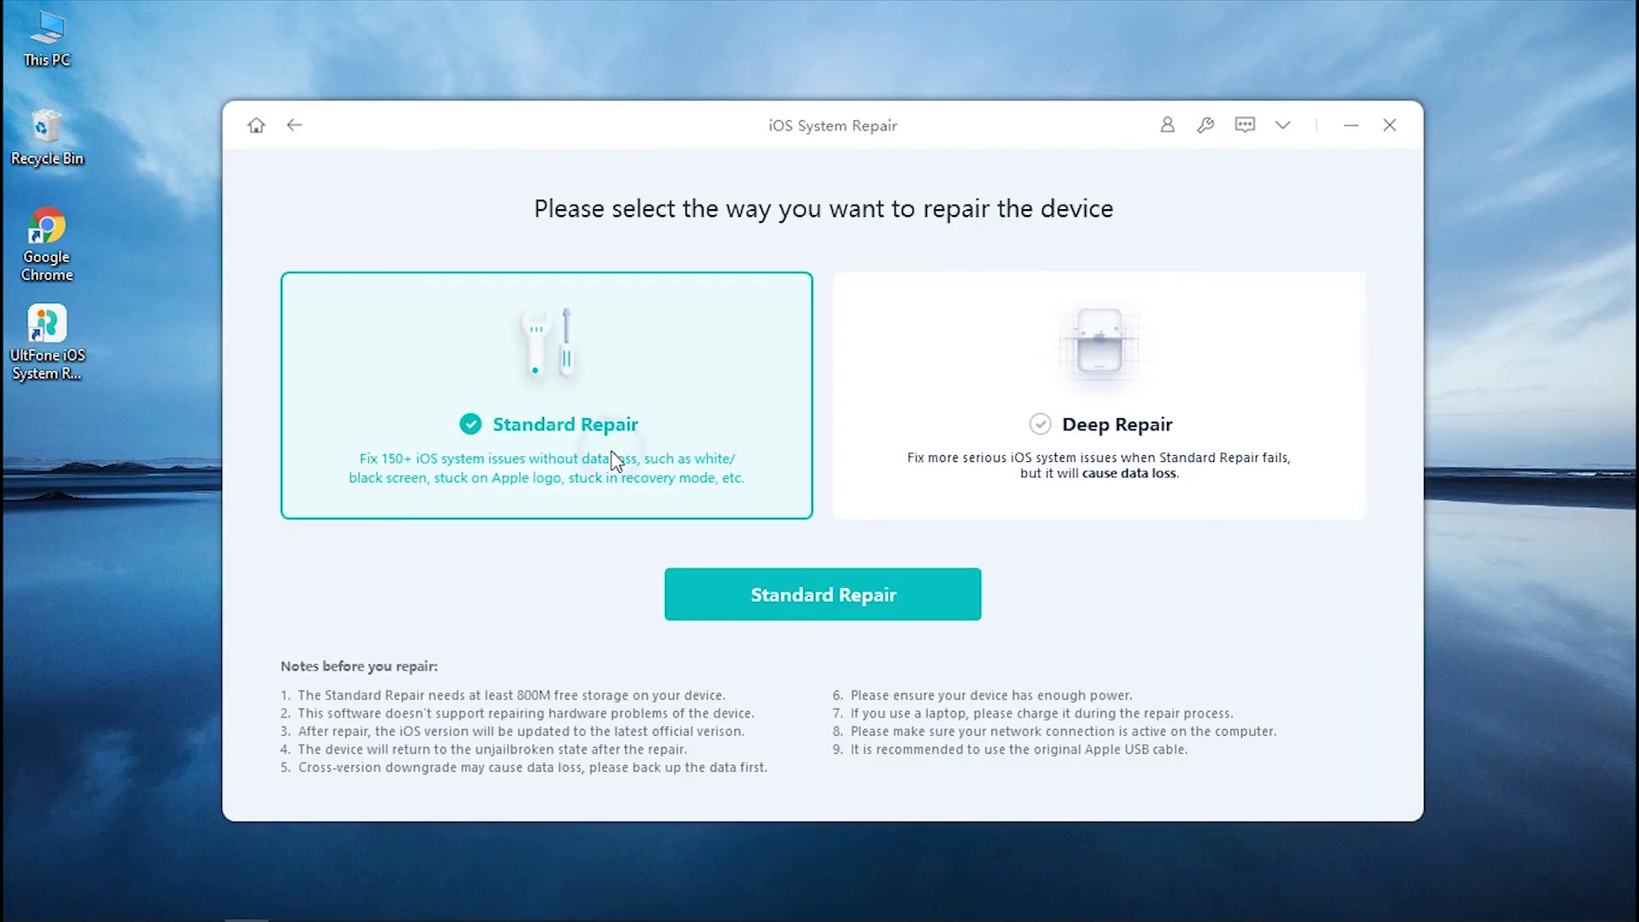
click(858, 454)
click(707, 469)
click(813, 599)
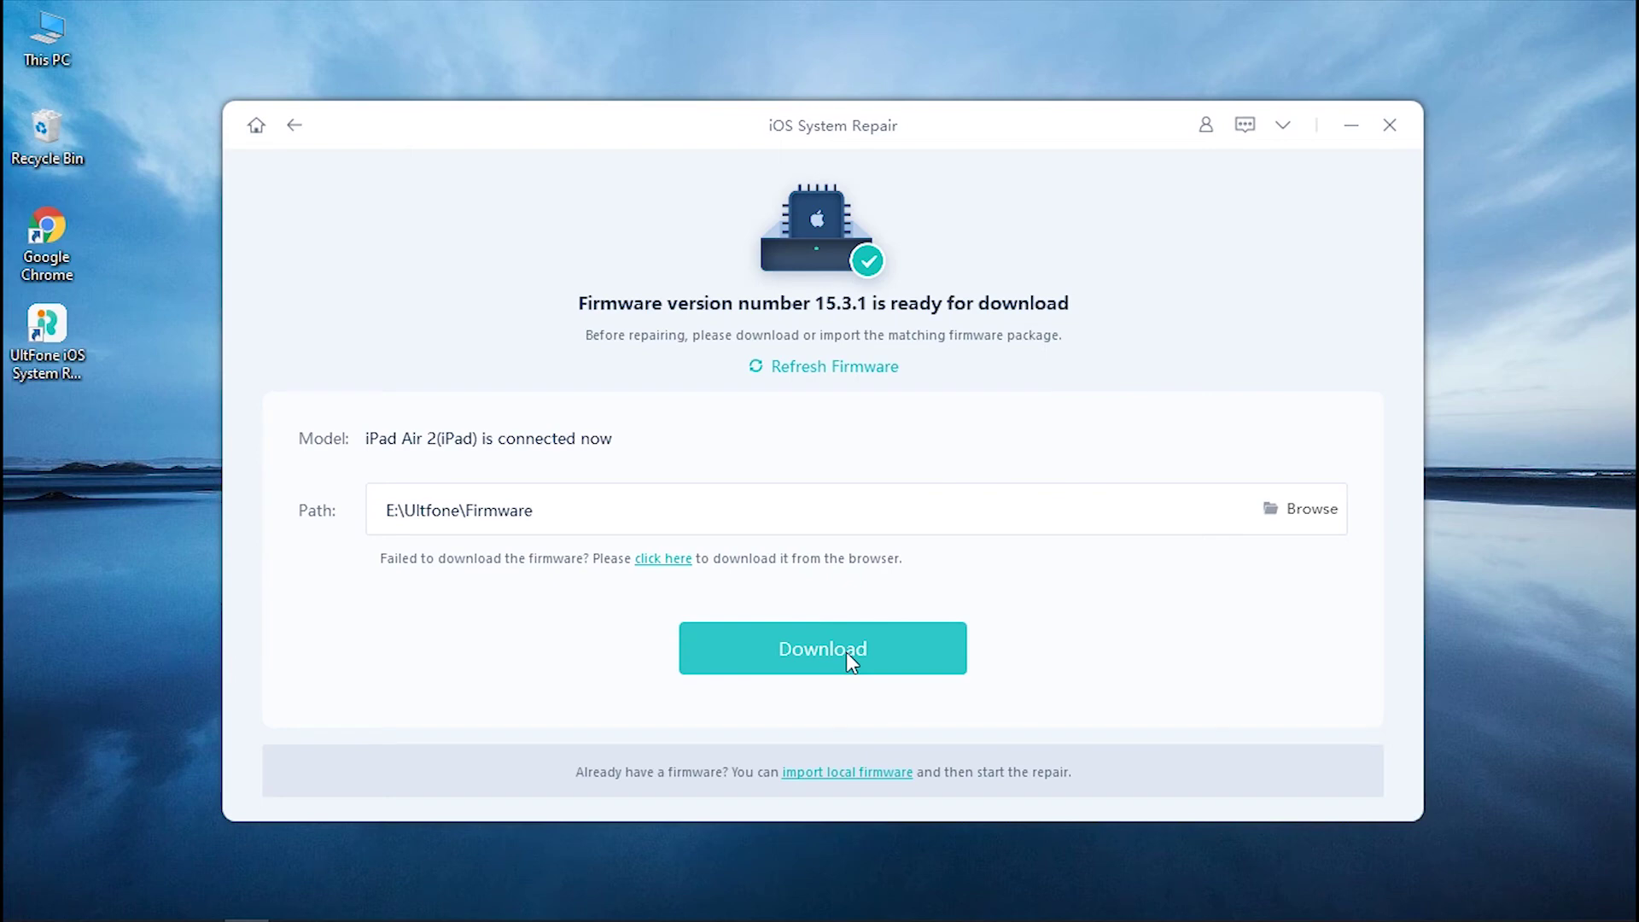
Download the 4.77 GB firmware 15.3.1 package to E:\Ultfone\Firmware.
click(847, 653)
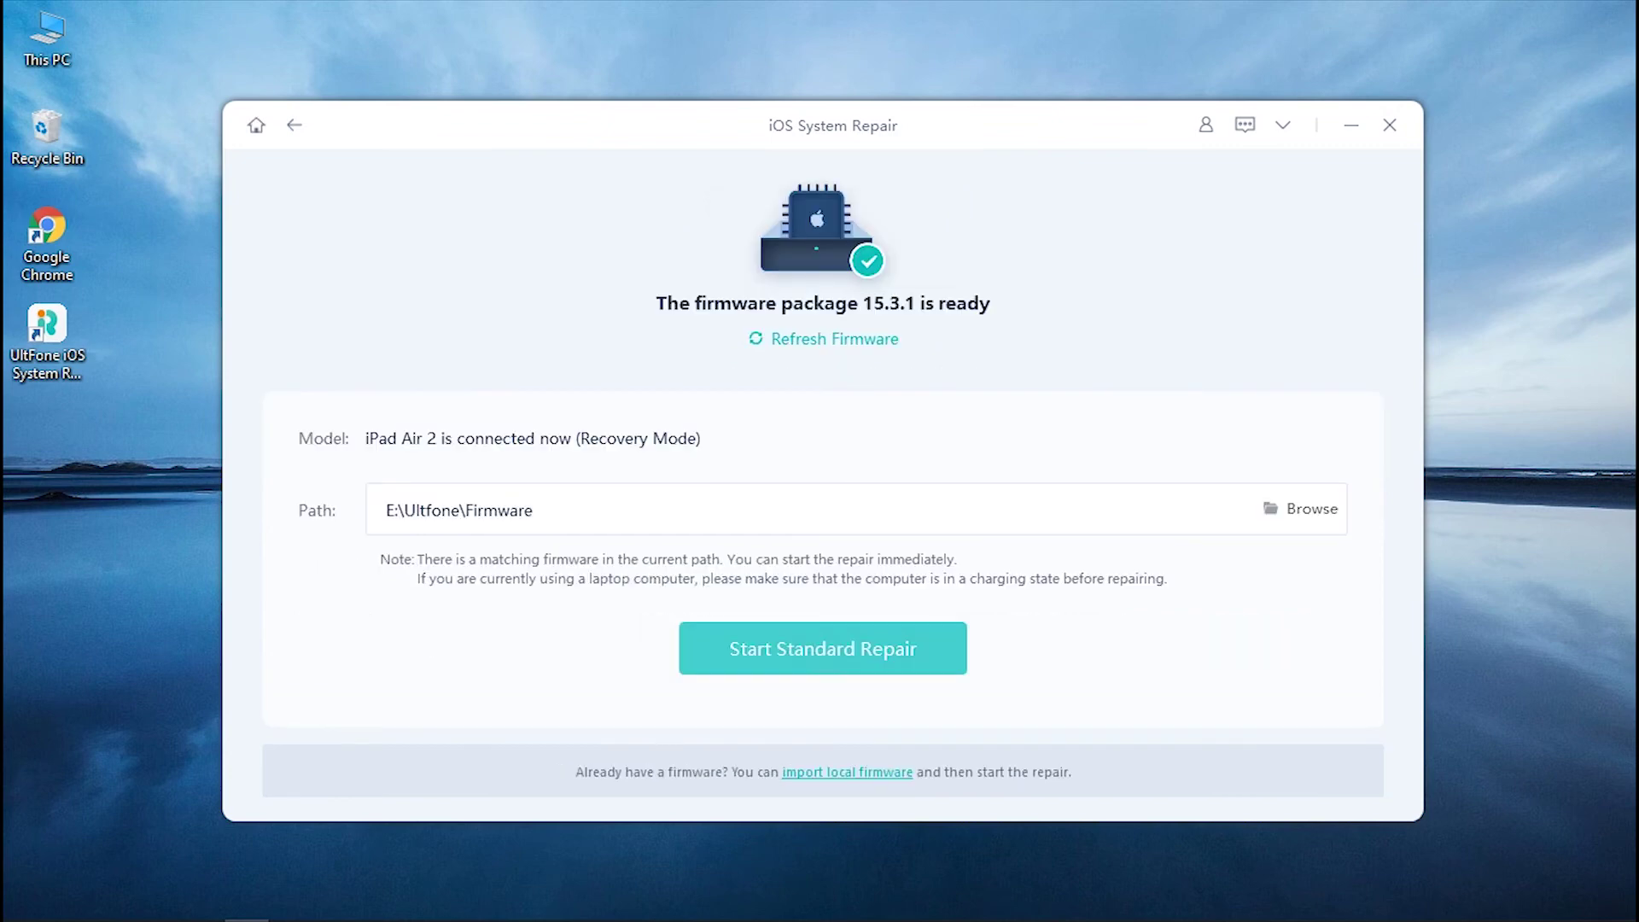
Start Standard Repair with the downloaded 15.3.1 firmware and let the iPad restart.
click(821, 647)
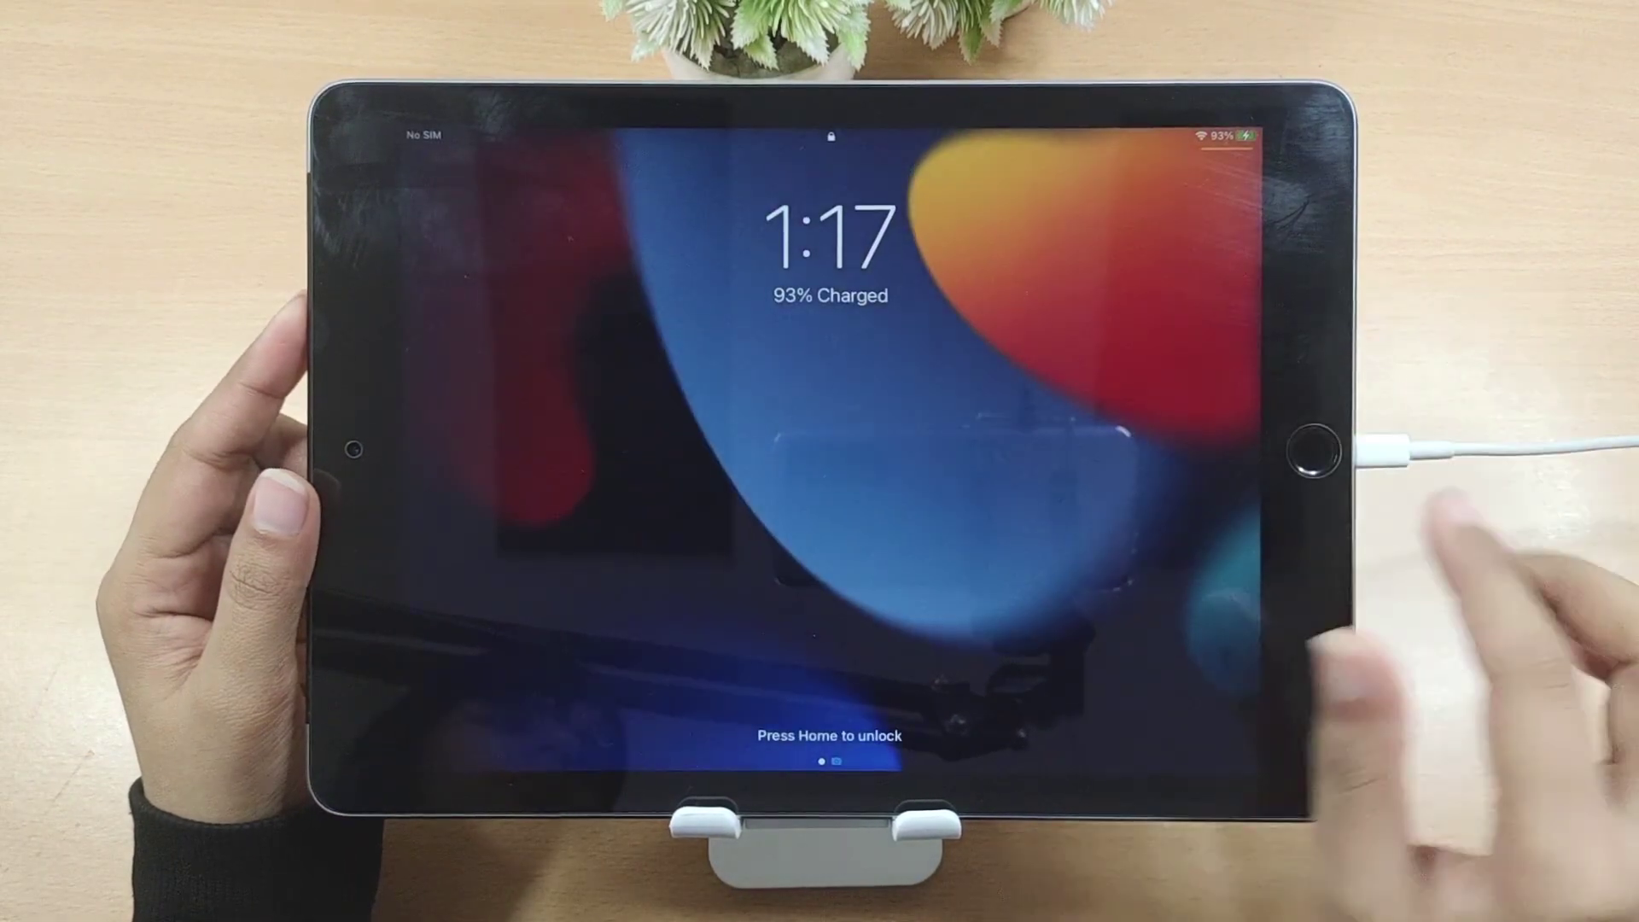
Unlock the iPad with its passcode, browse a few photos in Photos, then return home.
text(000000)
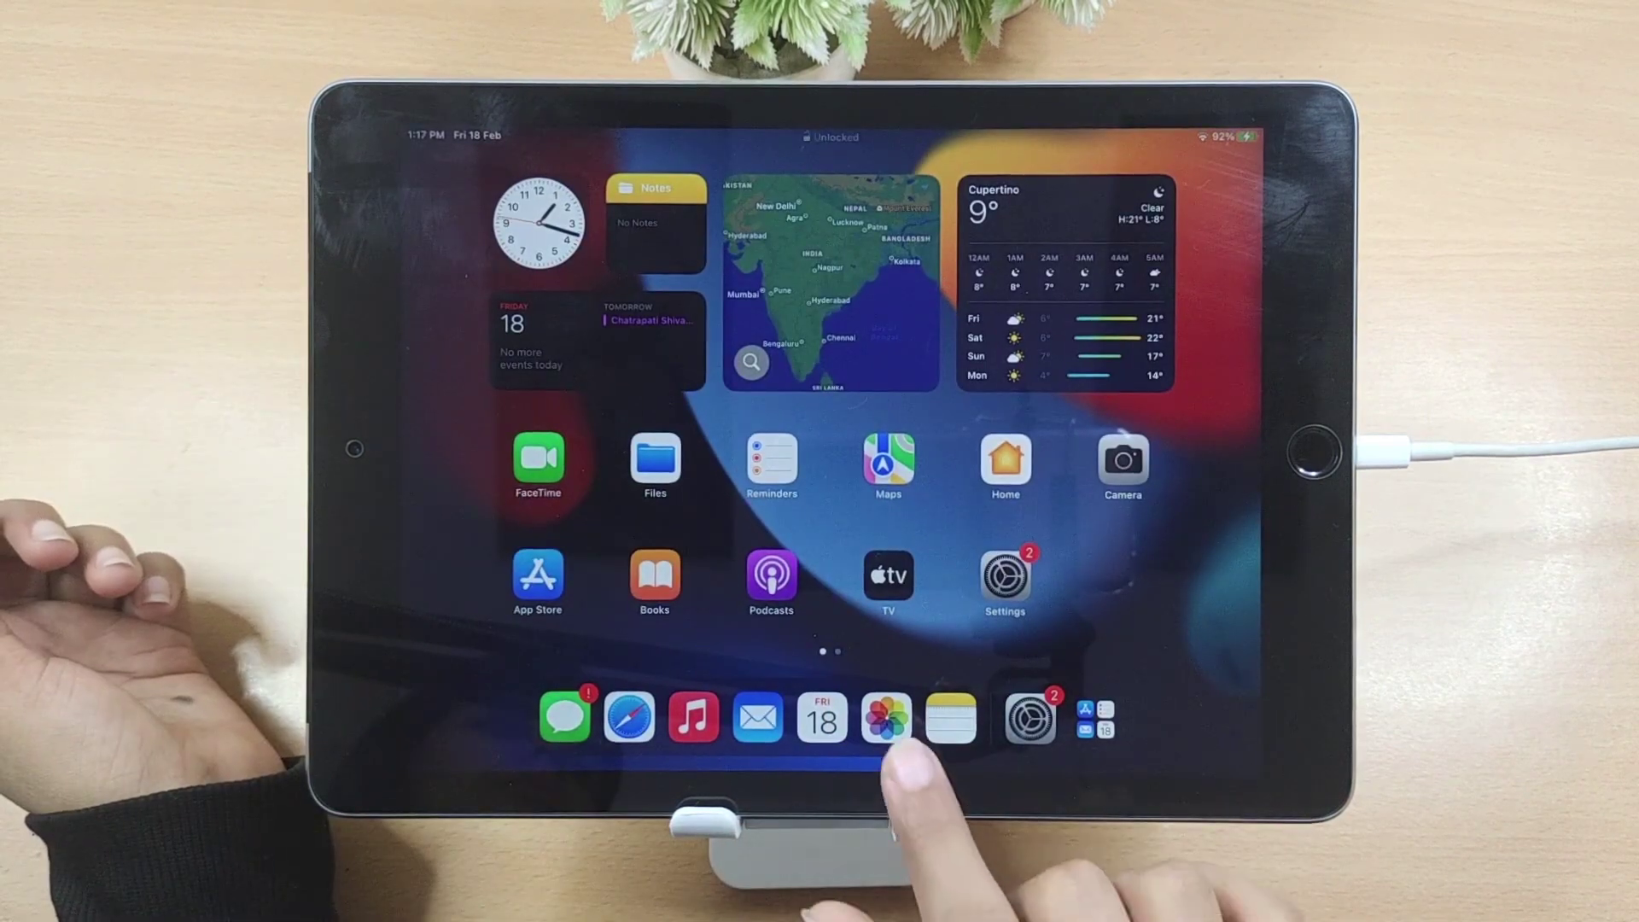
click(886, 717)
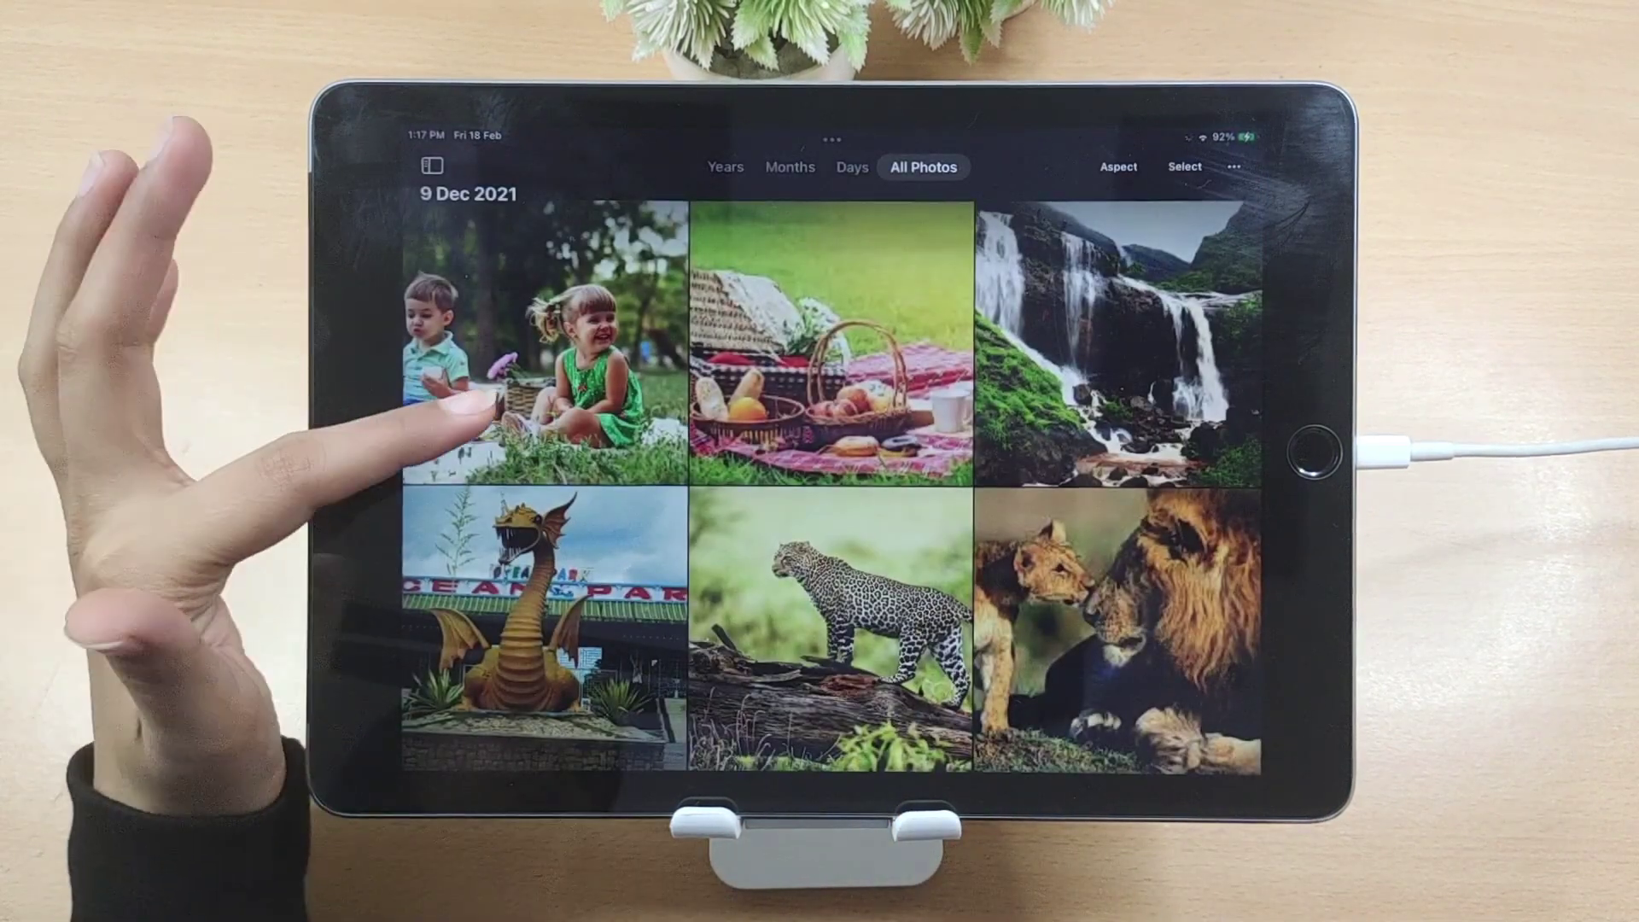
click(439, 367)
drag(1238, 691, 905, 794)
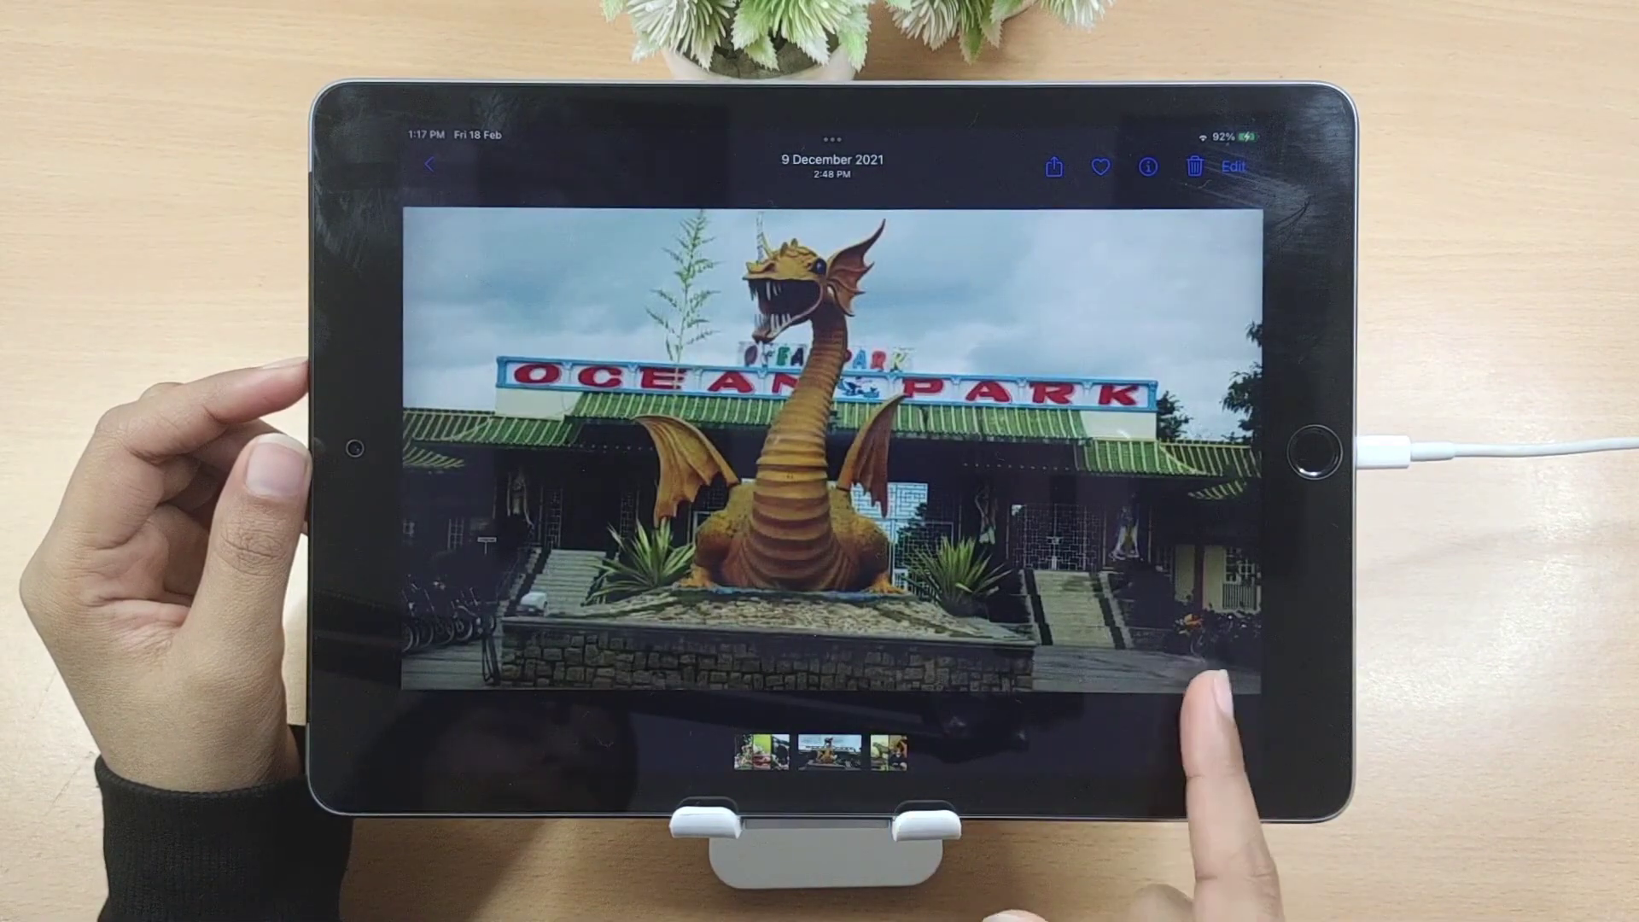
drag(1208, 683, 1067, 769)
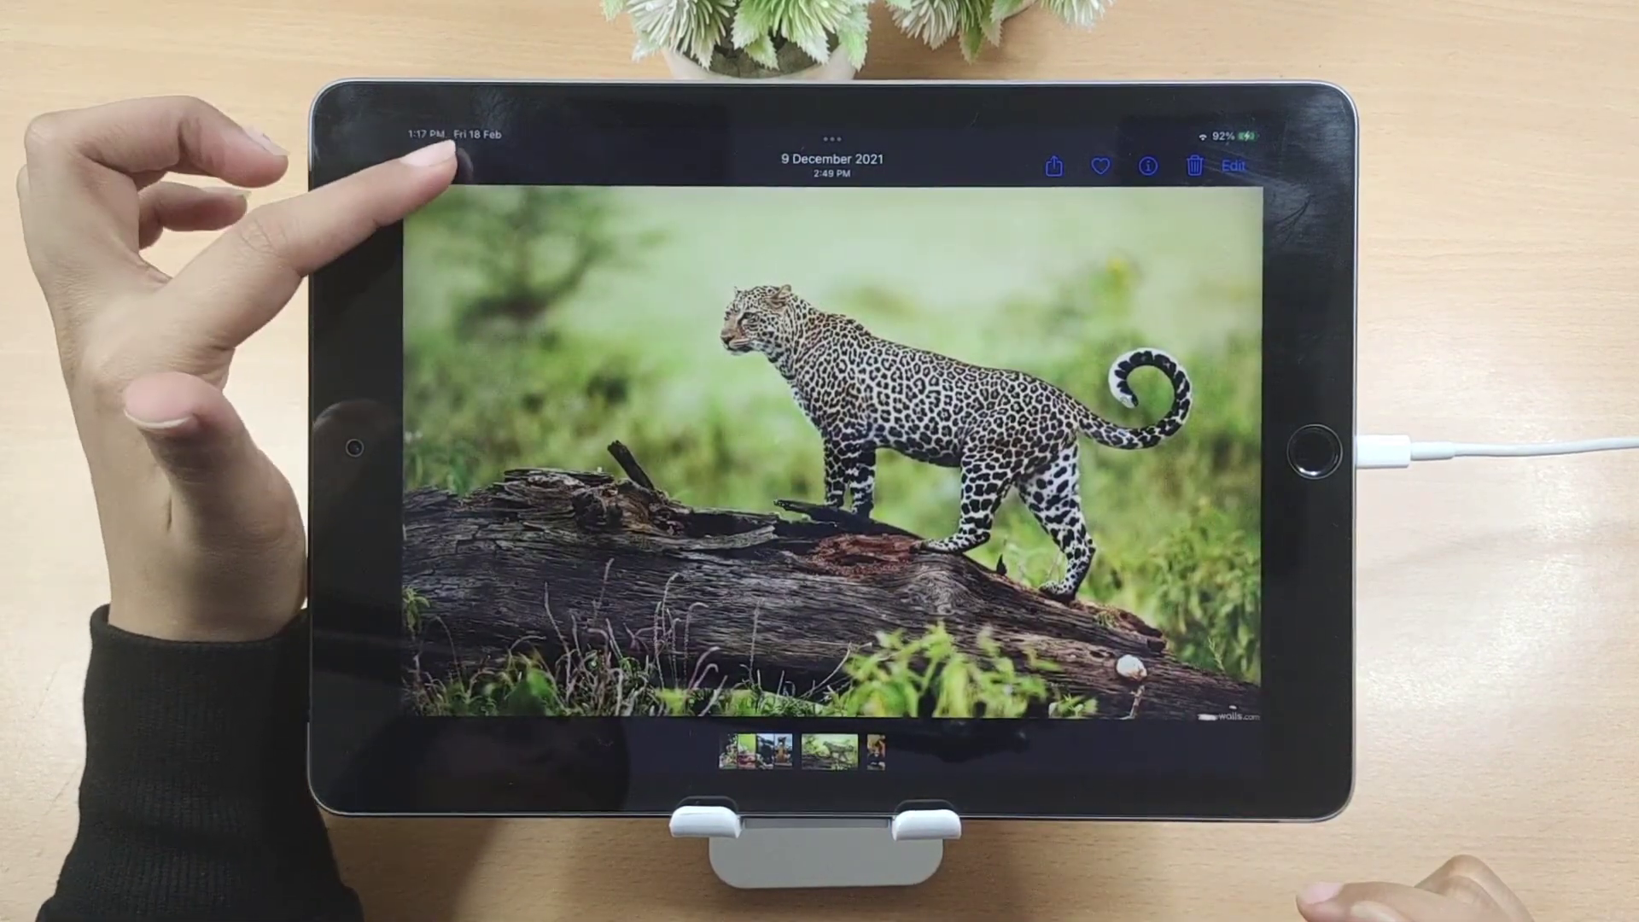
click(429, 165)
click(1315, 453)
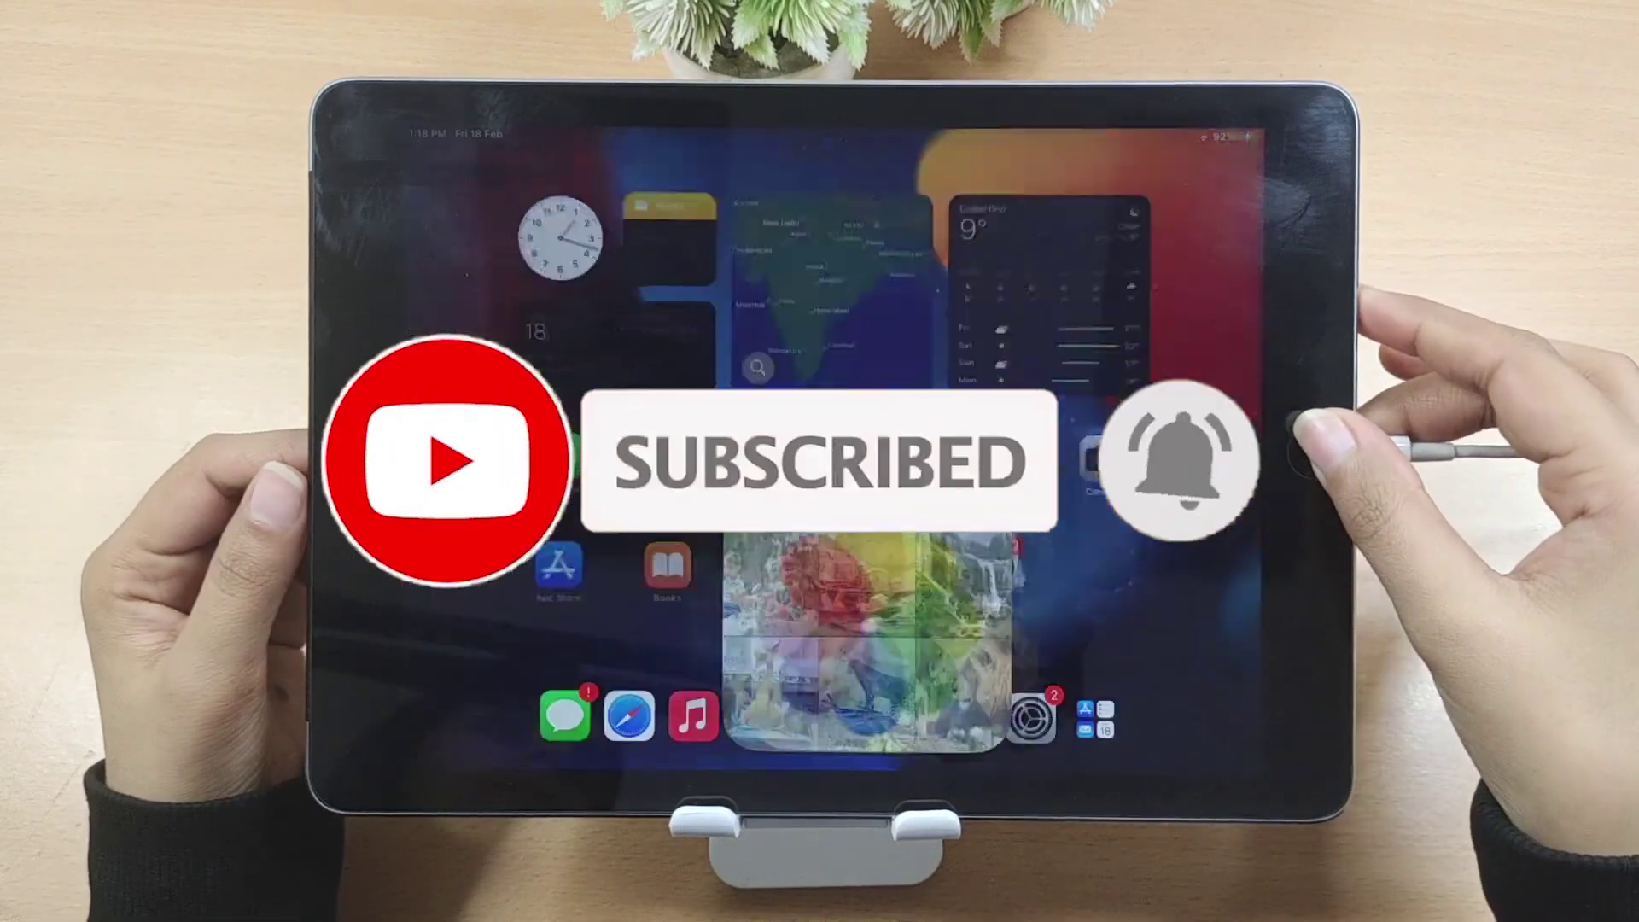